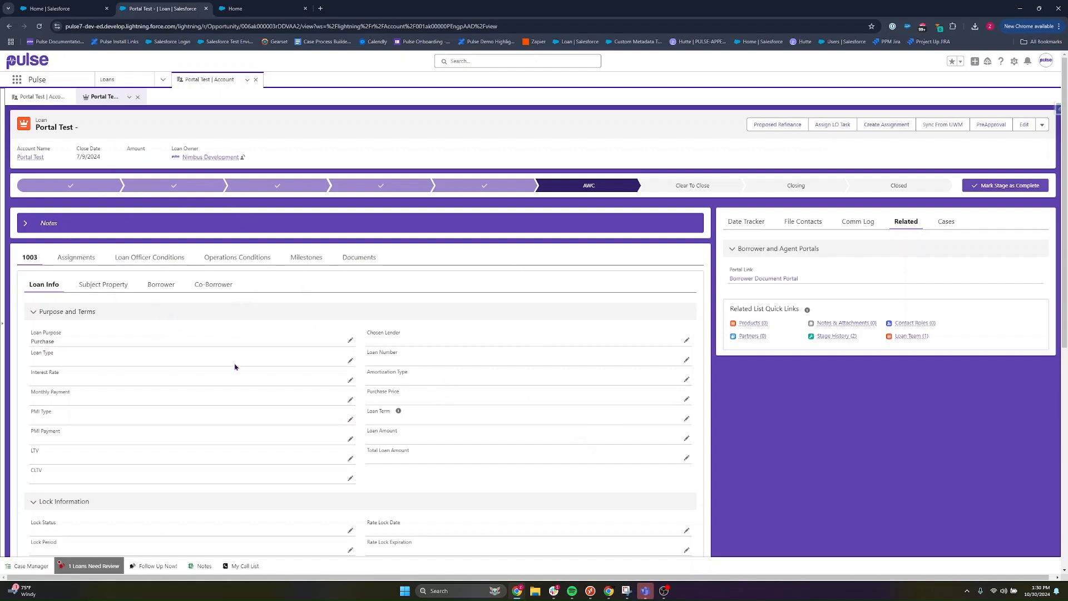
- View the loan's operations conditions, then examine the needed, uploaded and approved document counts in the borrower portal
{"action": "left_click", "coordinate": [239, 261]}
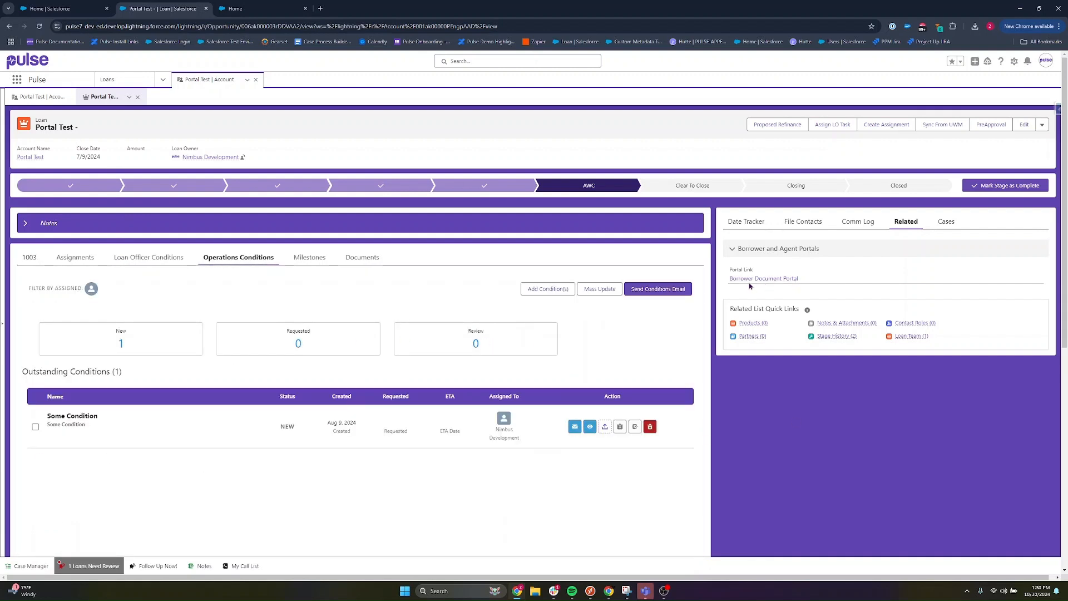
{"action": "left_click", "coordinate": [262, 7]}
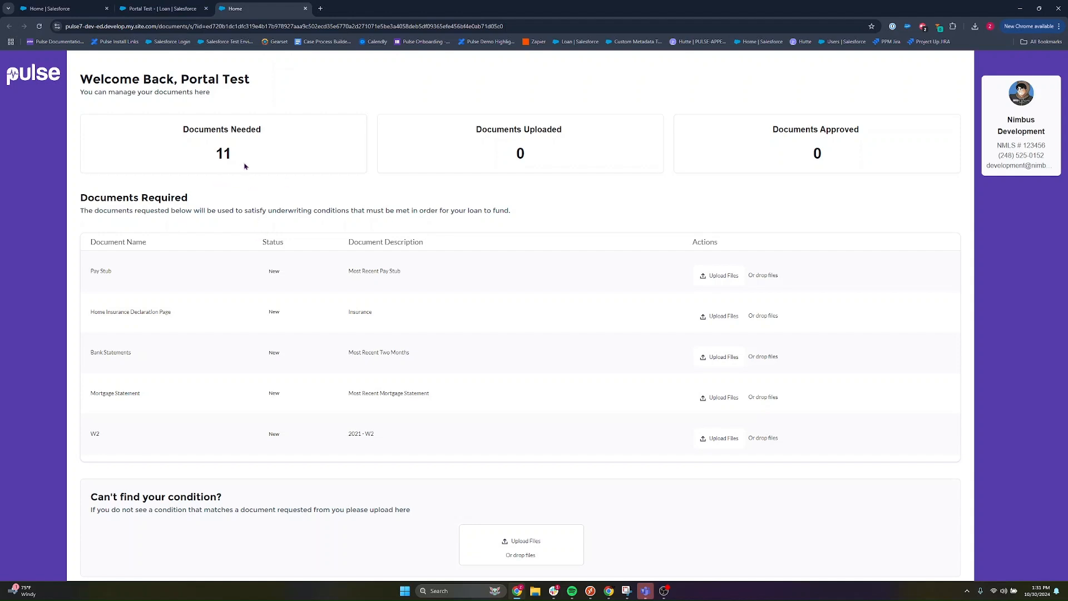
{"action": "left_click_drag", "start_coordinate": [245, 161], "coordinate": [190, 138]}
{"action": "left_click", "coordinate": [168, 139]}
{"action": "left_click_drag", "start_coordinate": [537, 162], "coordinate": [432, 110]}
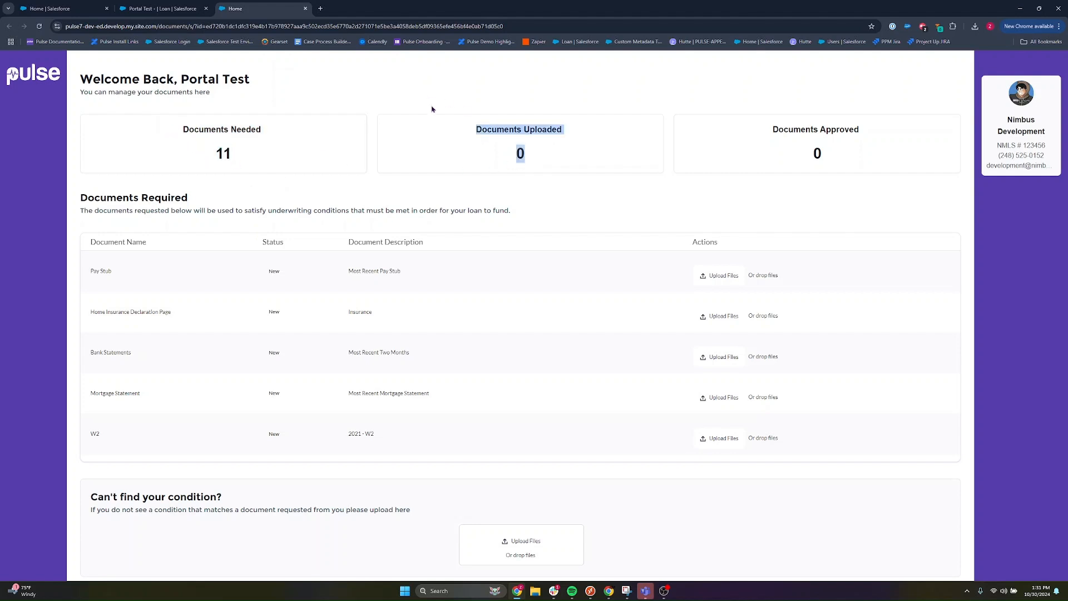
{"action": "left_click", "coordinate": [506, 183]}
{"action": "left_click_drag", "start_coordinate": [837, 156], "coordinate": [758, 132]}
{"action": "left_click", "coordinate": [770, 142]}
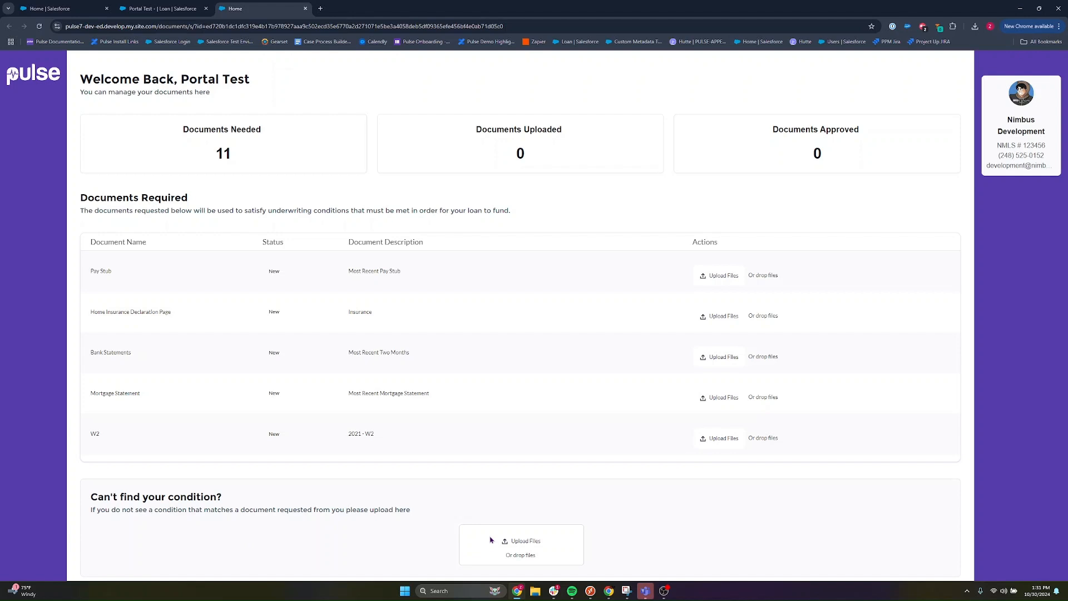
- Return to the Portal Test loan and check which loans and conditions are pending review
{"action": "left_click", "coordinate": [161, 9]}
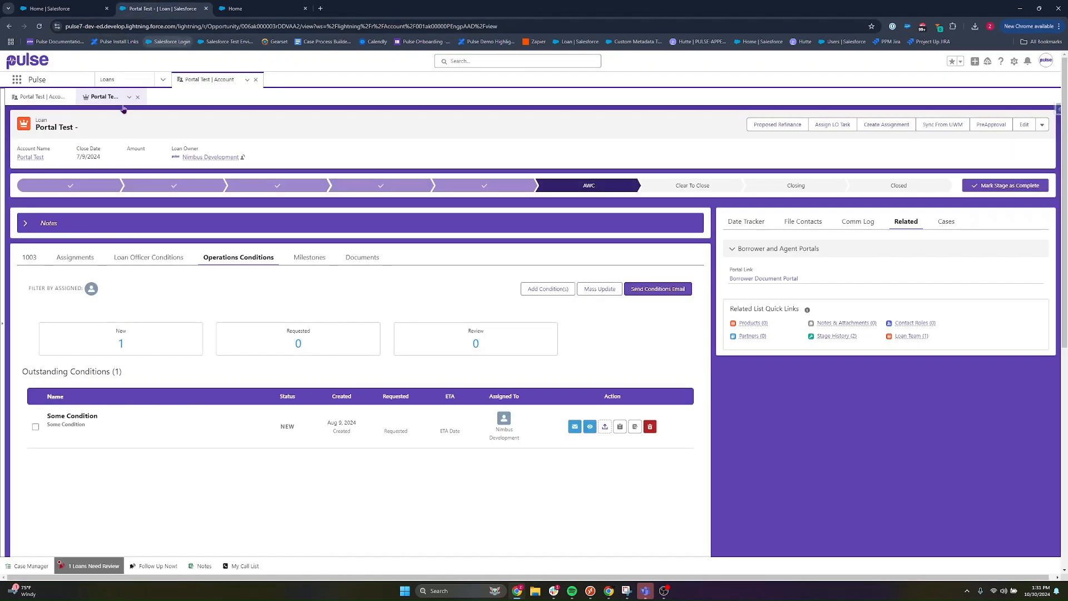
{"action": "left_click", "coordinate": [89, 565]}
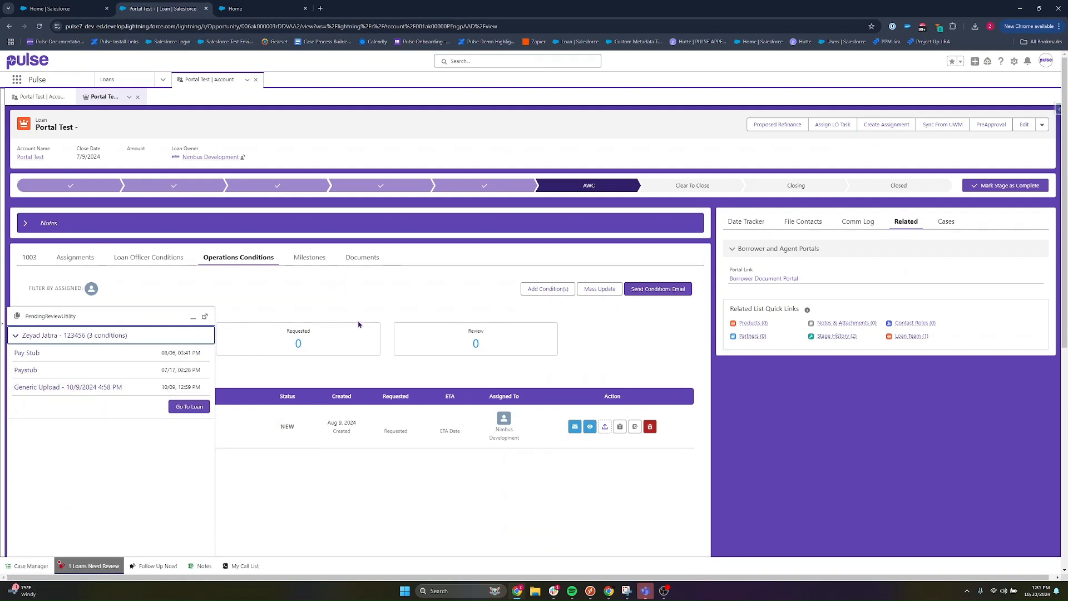
{"action": "left_click", "coordinate": [193, 317]}
- In the borrower portal, upload pulseLogo.png for the Some Condition document request
{"action": "key", "text": "ctrl+Tab"}
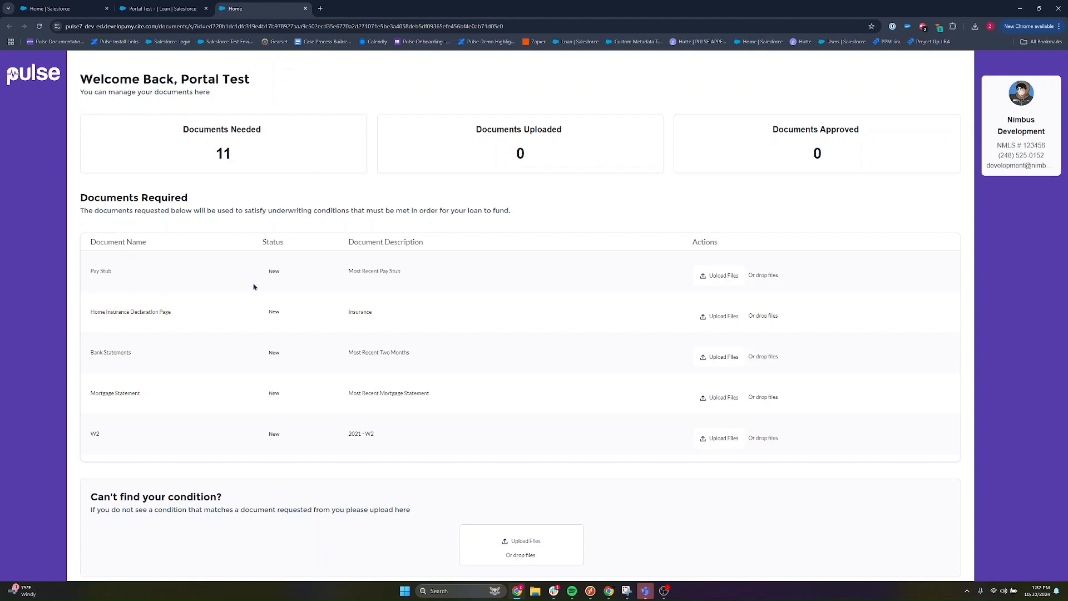
{"action": "scroll", "coordinate": [253, 285], "scroll_direction": "down", "scroll_amount": 2}
{"action": "scroll", "coordinate": [255, 287], "scroll_direction": "down", "scroll_amount": 3}
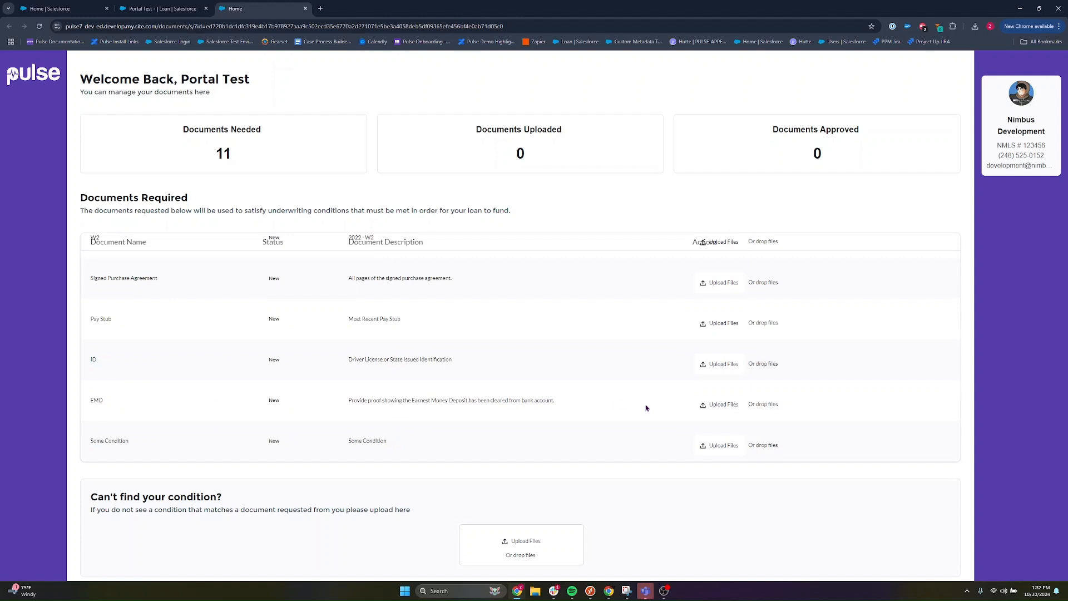
{"action": "left_click", "coordinate": [693, 444]}
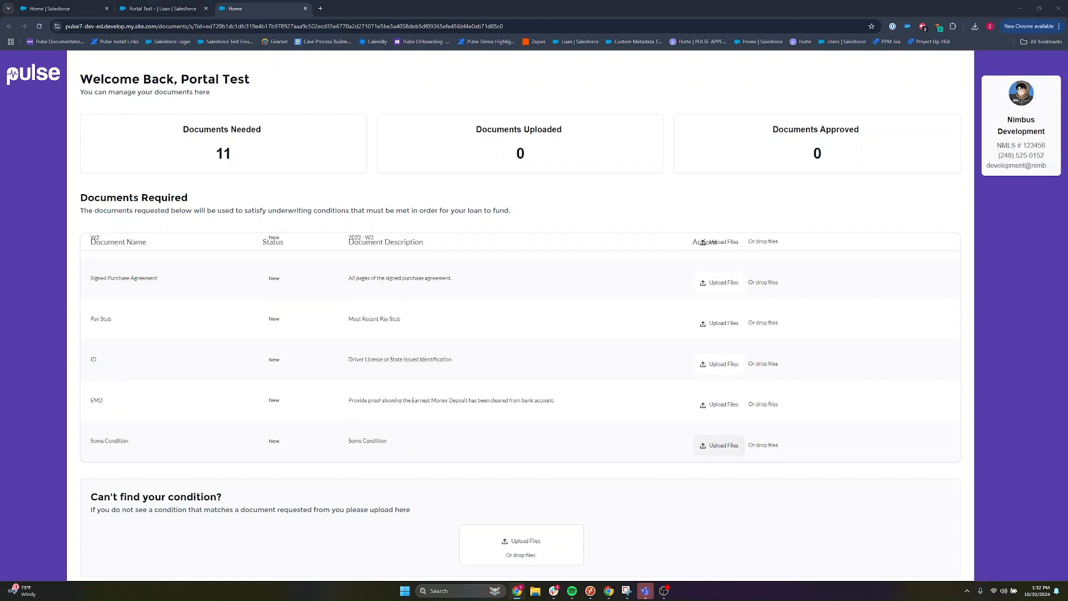
{"action": "key", "text": "Escape"}
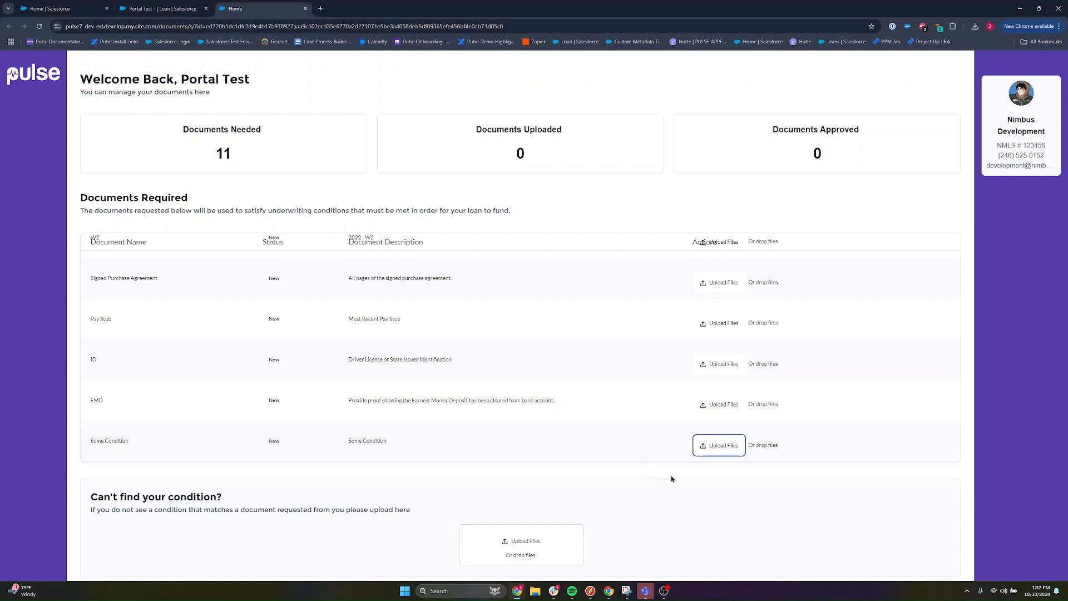
{"action": "left_click", "coordinate": [700, 491]}
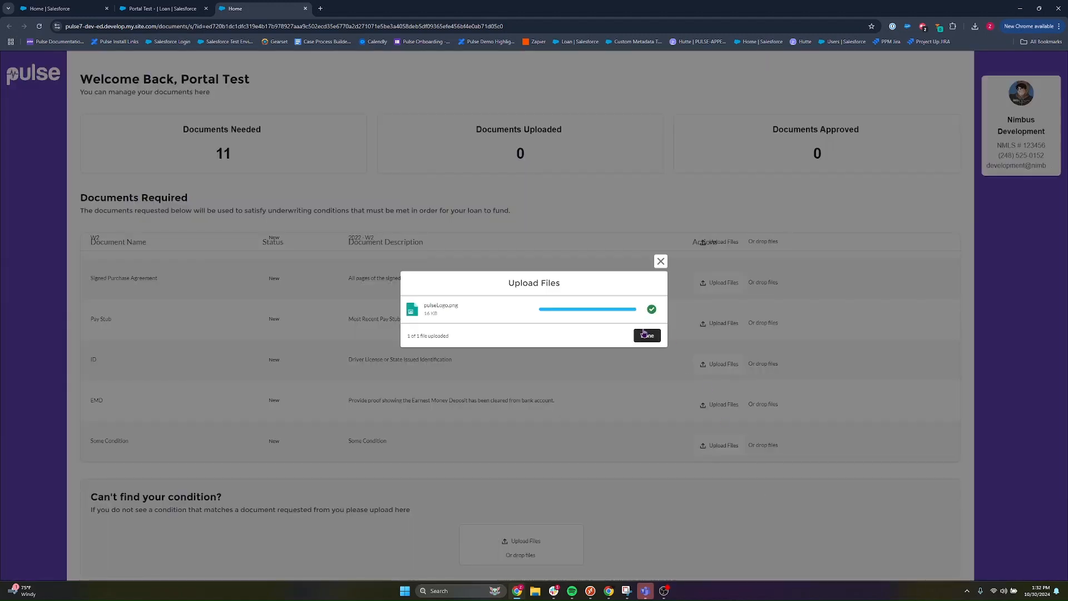
{"action": "left_click", "coordinate": [645, 335]}
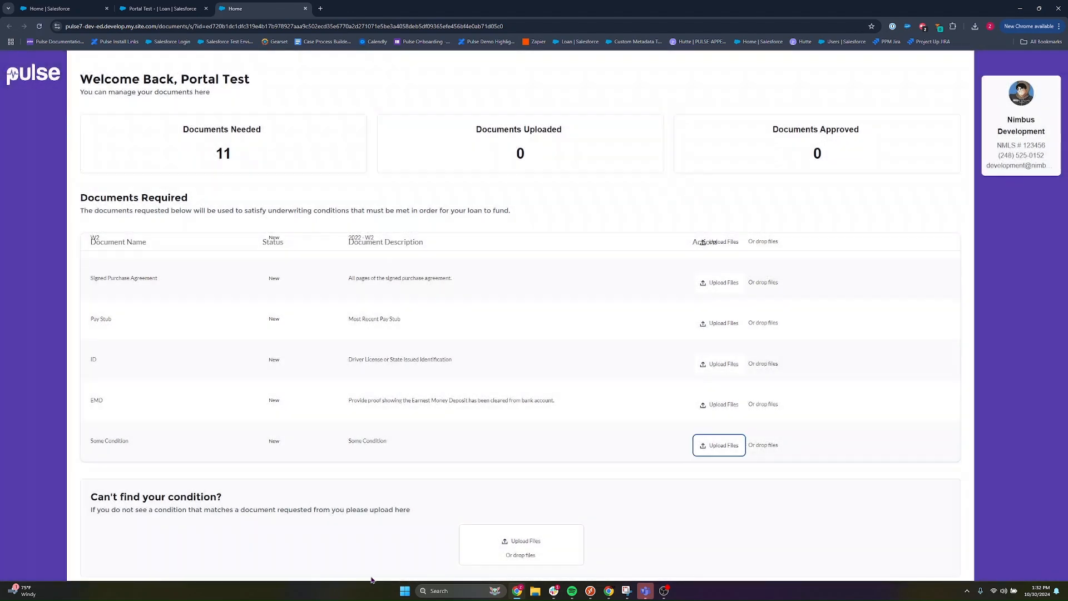
{"action": "left_click", "coordinate": [626, 497]}
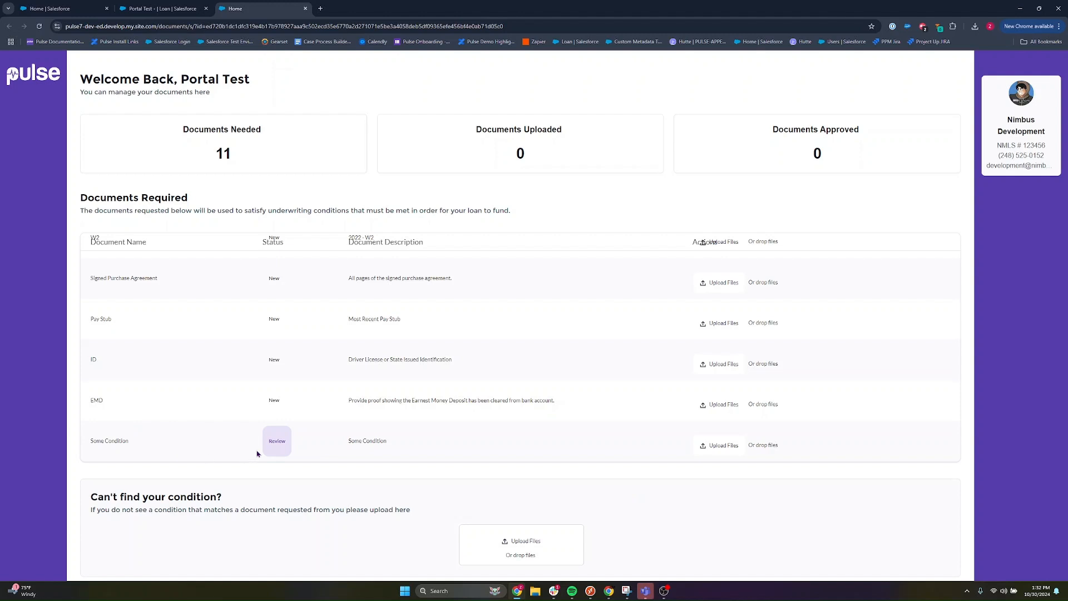
- Check the Some Condition status, reload the borrower portal and examine the updated document counts
{"action": "left_click_drag", "start_coordinate": [264, 452], "coordinate": [297, 448]}
{"action": "left_click", "coordinate": [278, 448]}
{"action": "left_click", "coordinate": [39, 26]}
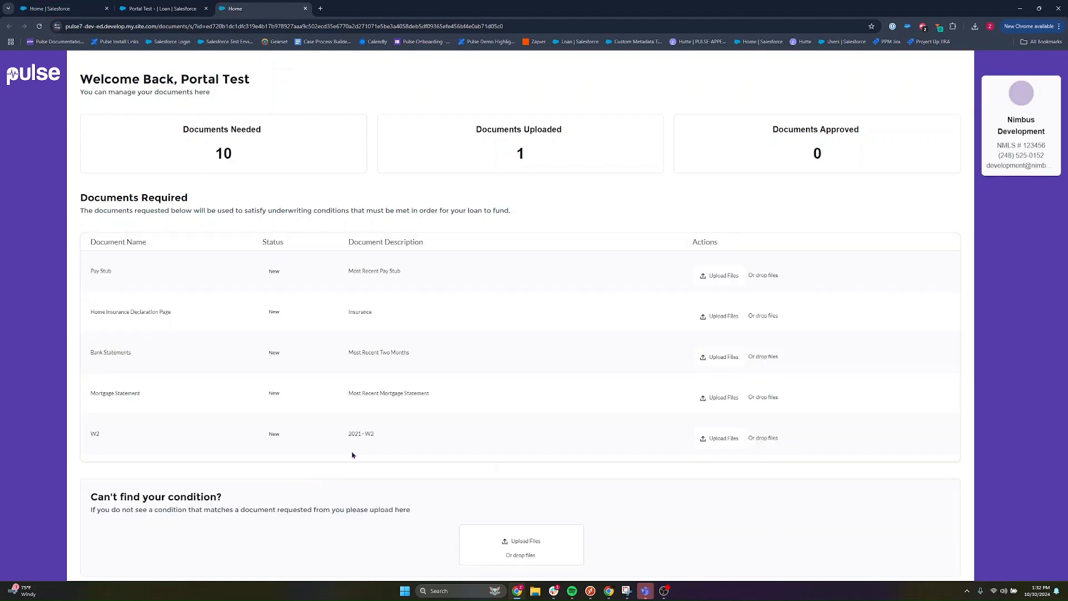
{"action": "double_click", "coordinate": [232, 150]}
{"action": "left_click", "coordinate": [381, 188]}
{"action": "scroll", "coordinate": [296, 360], "scroll_direction": "down", "scroll_amount": 3}
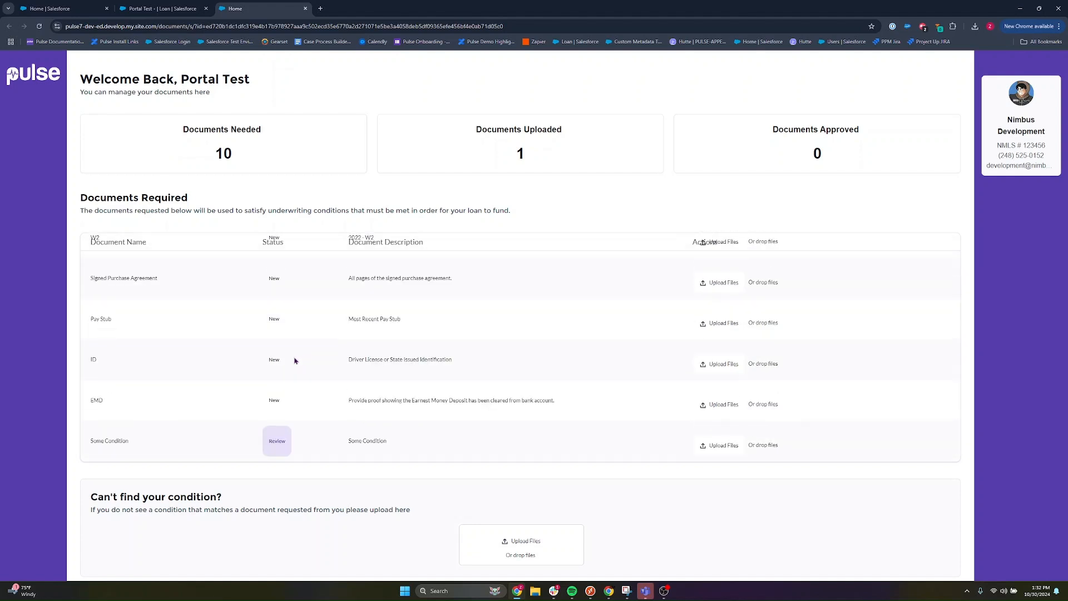
- Return to the Portal Test loan record and reload it to refresh the list of loans needing review
{"action": "key", "text": "ctrl+Tab"}
{"action": "key", "text": "ctrl+Tab"}
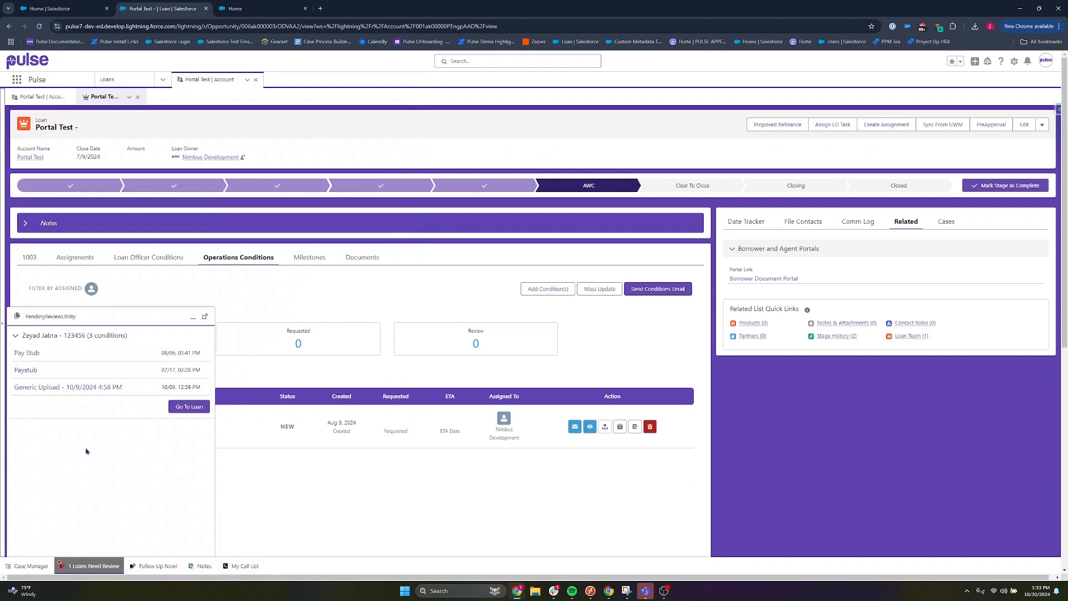
{"action": "left_click", "coordinate": [193, 316]}
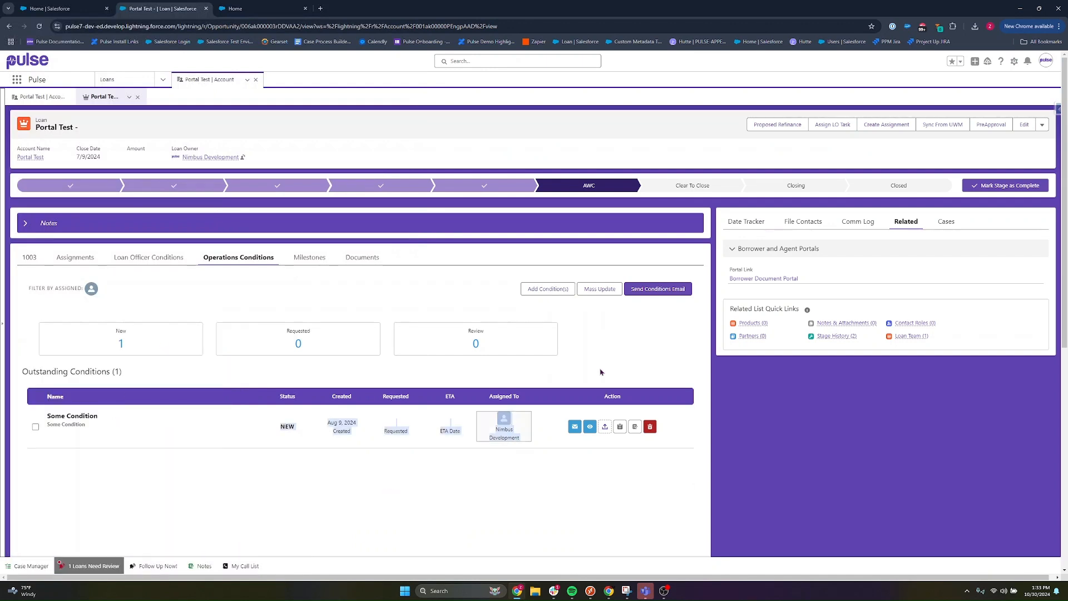
{"action": "left_click", "coordinate": [805, 222]}
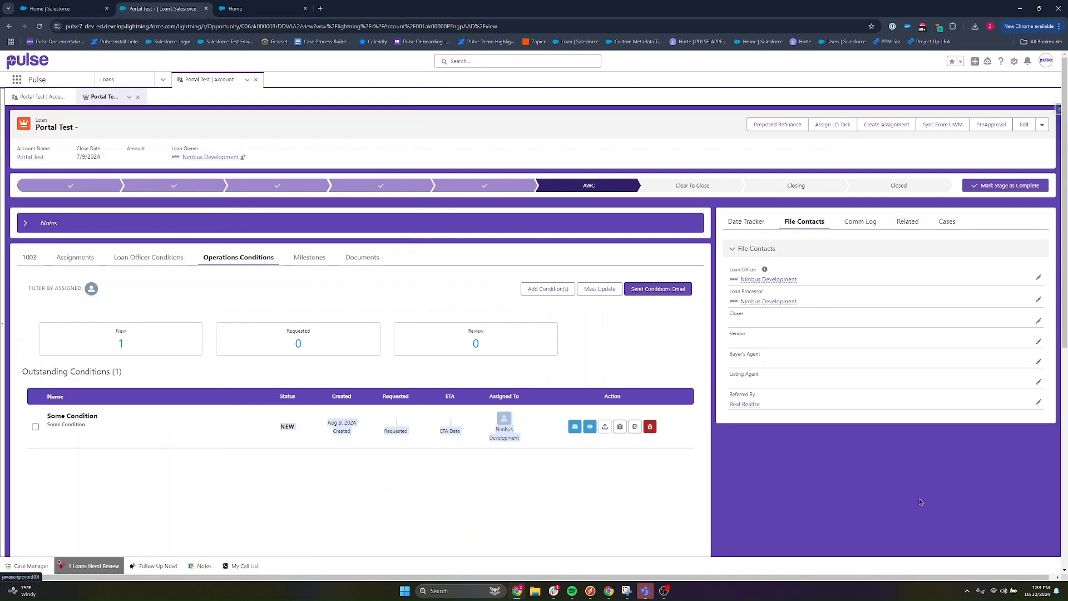
{"action": "left_click", "coordinate": [89, 567]}
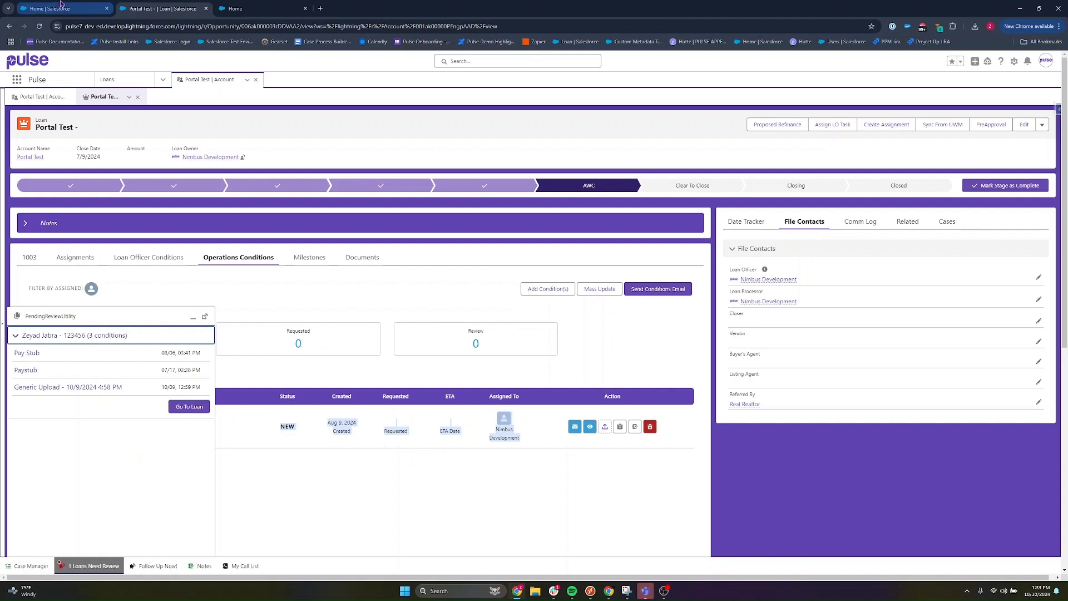
{"action": "left_click", "coordinate": [39, 27]}
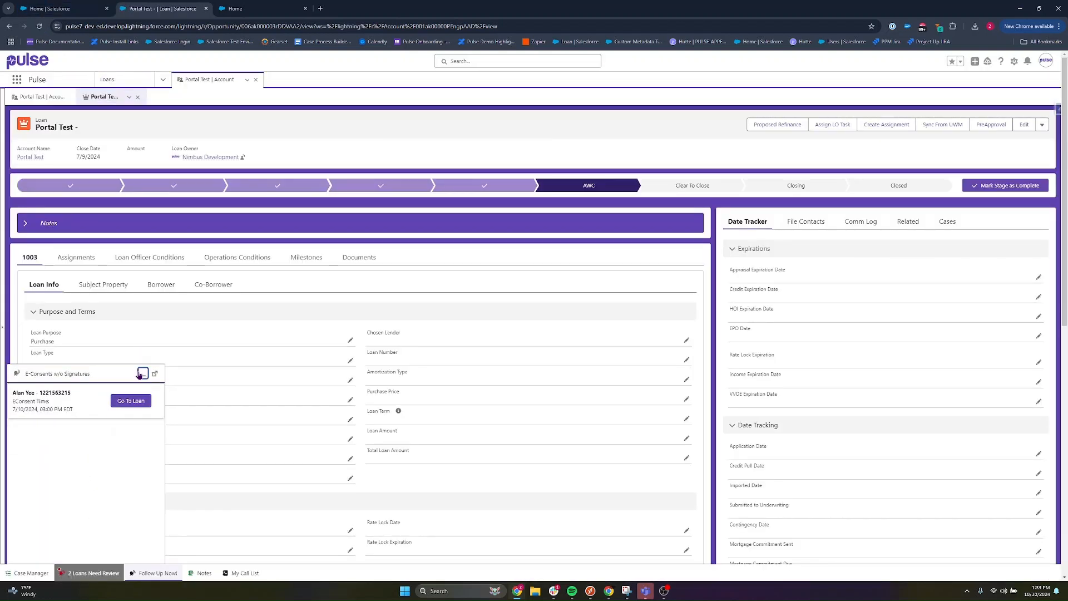
{"action": "left_click", "coordinate": [140, 374]}
- Open Some Condition under Portal Test in the pending review list and examine its details
{"action": "left_click", "coordinate": [92, 574]}
{"action": "left_click", "coordinate": [56, 359]}
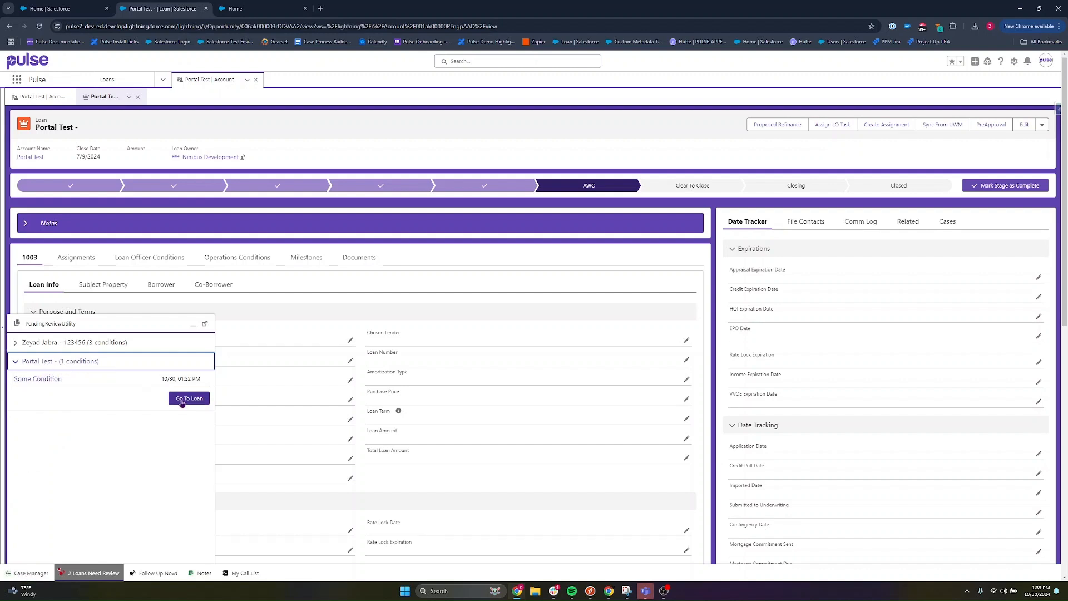
{"action": "left_click", "coordinate": [32, 381]}
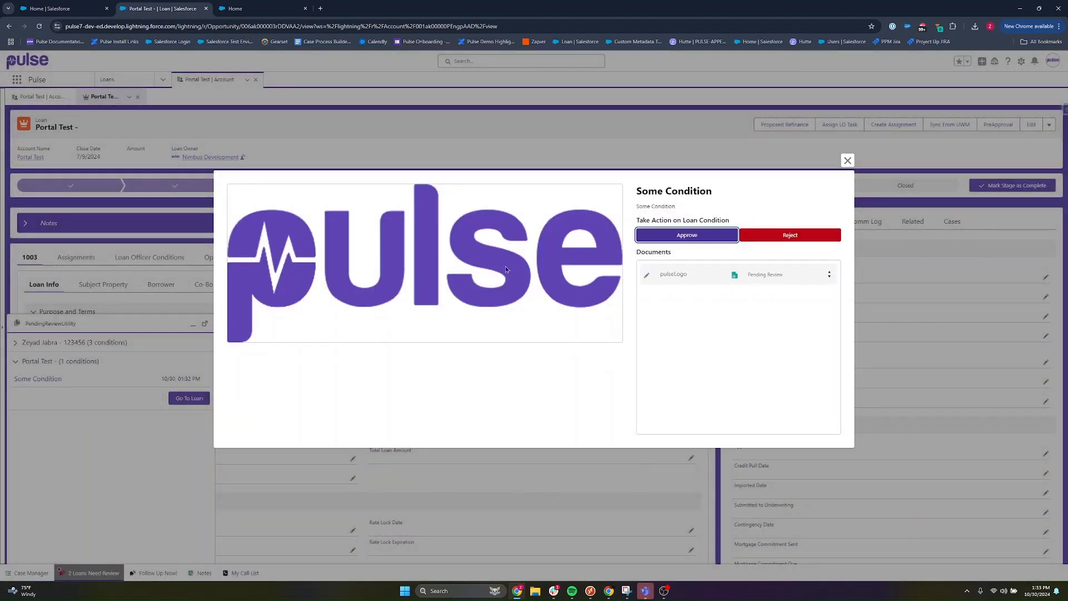
{"action": "left_click_drag", "start_coordinate": [730, 191], "coordinate": [635, 210]}
{"action": "left_click", "coordinate": [747, 207]}
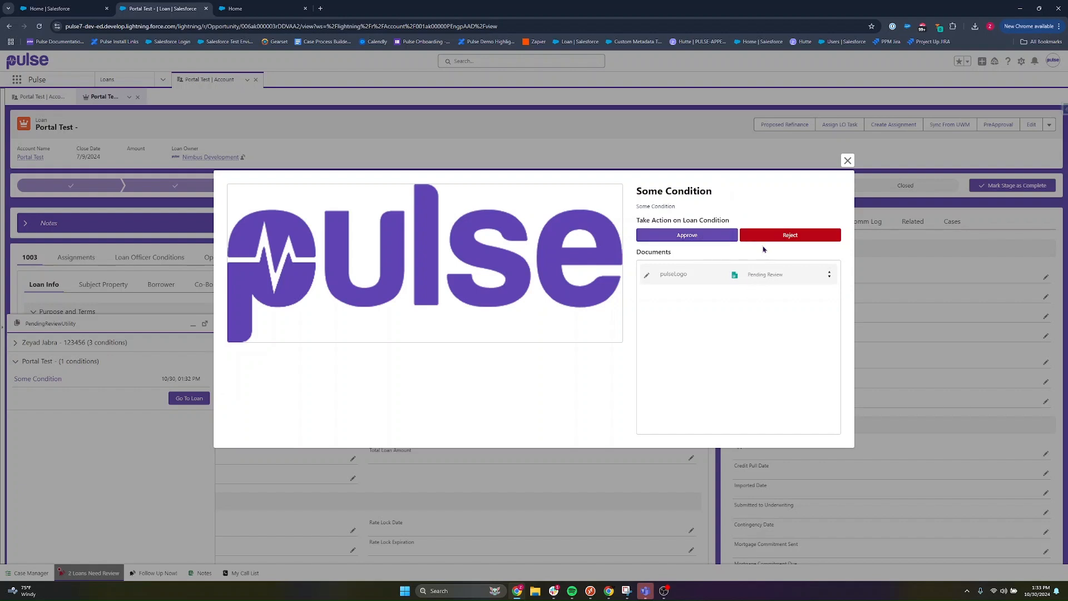
- Rename the condition's uploaded document as "Logo For Pulse" and save the name
{"action": "left_click", "coordinate": [647, 277]}
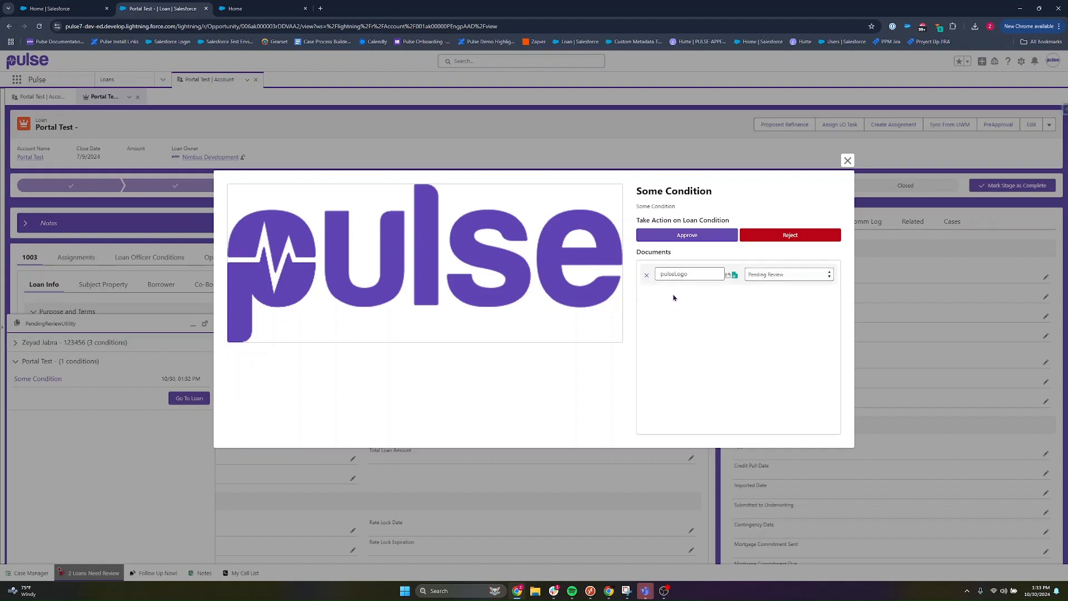
{"action": "left_click", "coordinate": [695, 273]}
{"action": "double_click", "coordinate": [695, 273]}
{"action": "key", "text": "BackSpace"}
{"action": "type", "text": "Logo For Pulse"}
{"action": "left_click", "coordinate": [728, 276]}
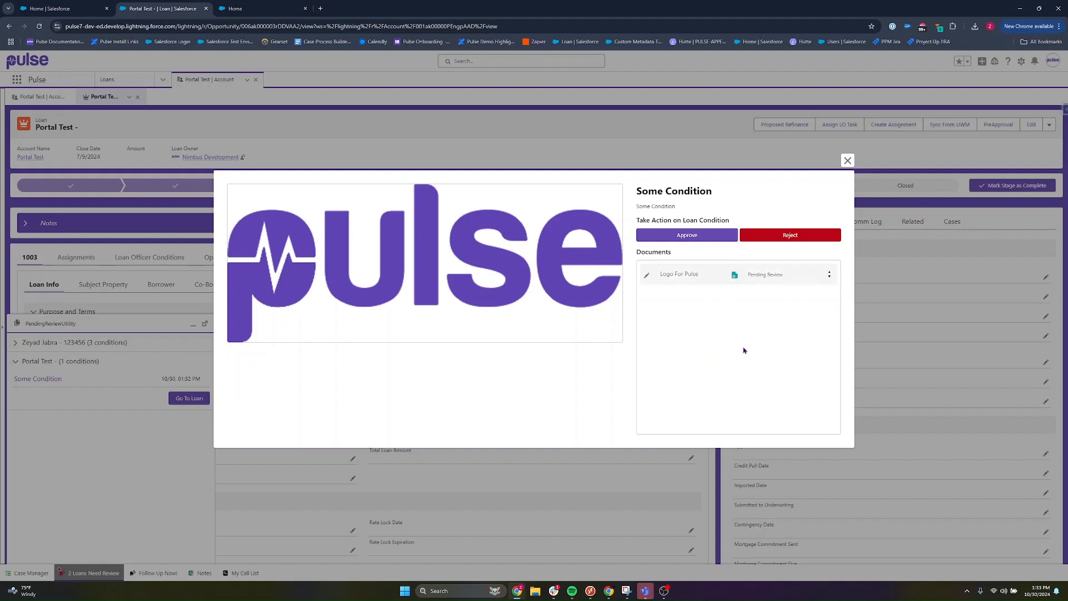
- Set the Logo For Pulse document's category to Assets and approve Some Condition
{"action": "left_click", "coordinate": [647, 275]}
{"action": "left_click", "coordinate": [768, 275]}
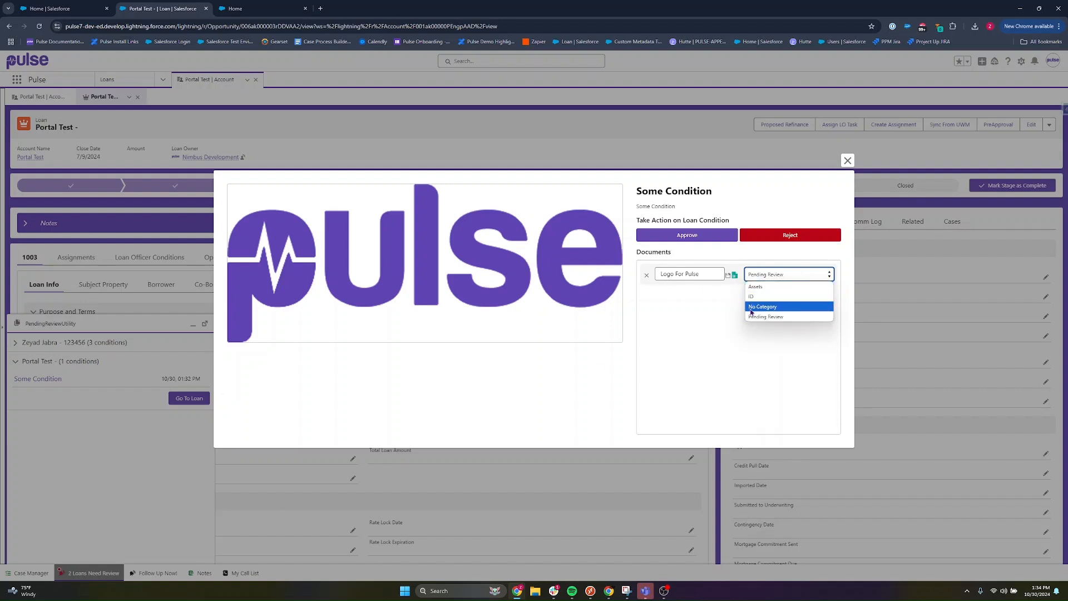
{"action": "left_click", "coordinate": [774, 286]}
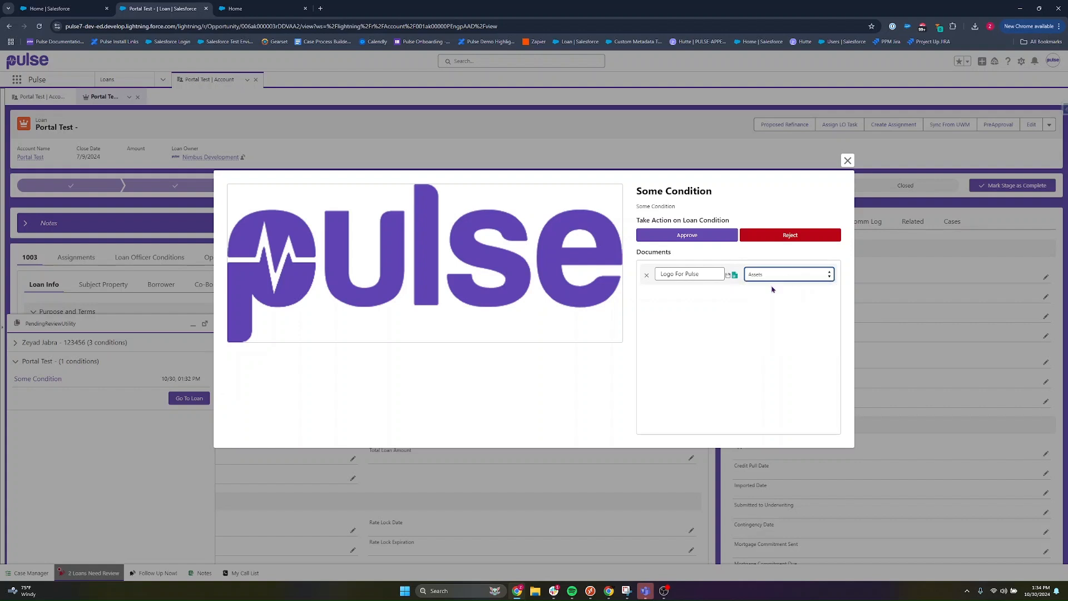
{"action": "left_click", "coordinate": [728, 275]}
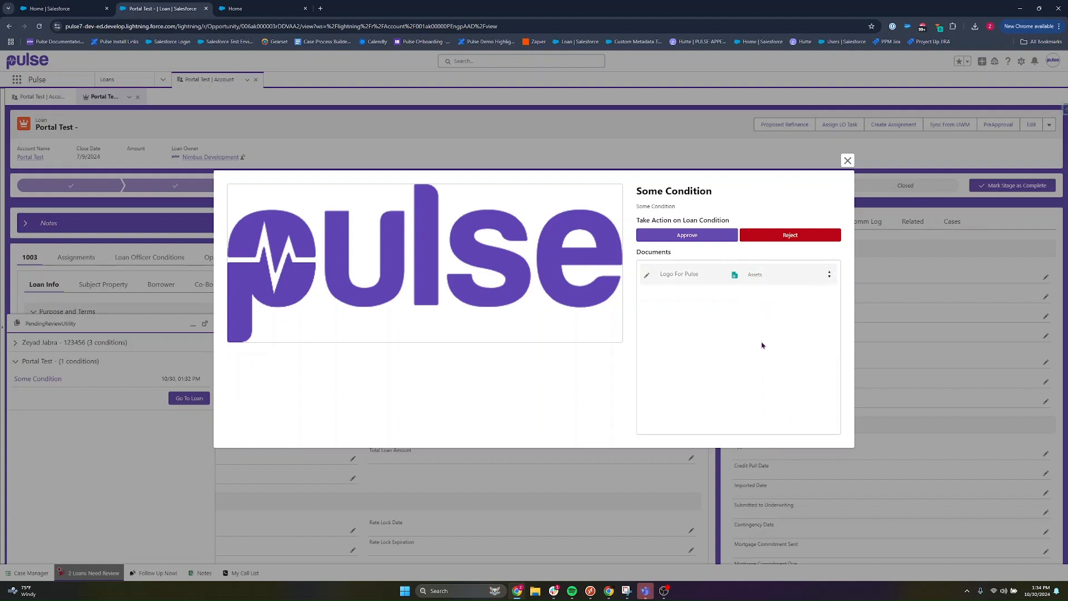
{"action": "left_click", "coordinate": [704, 237]}
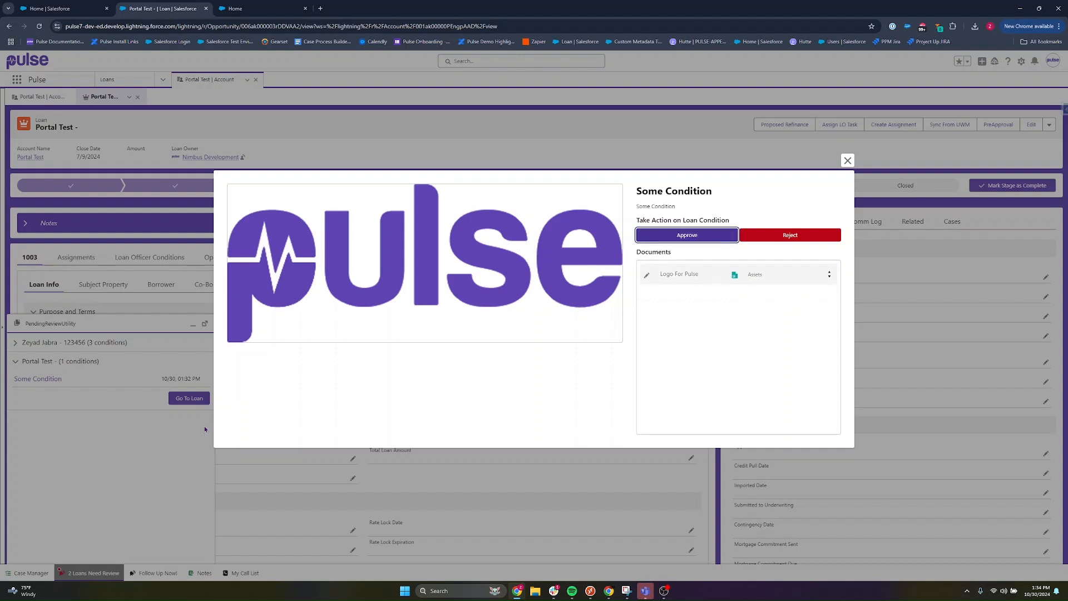
{"action": "left_click", "coordinate": [193, 324]}
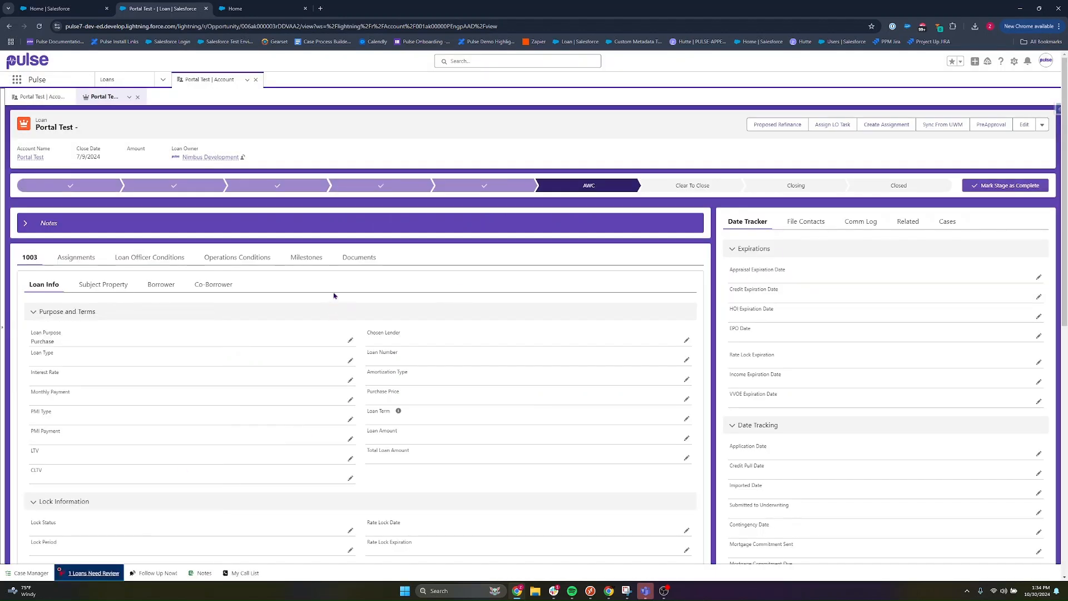
- In the loan's documents, move Logo For Pulse from the Assets folder to the ID folder and open that folder
{"action": "left_click", "coordinate": [359, 258]}
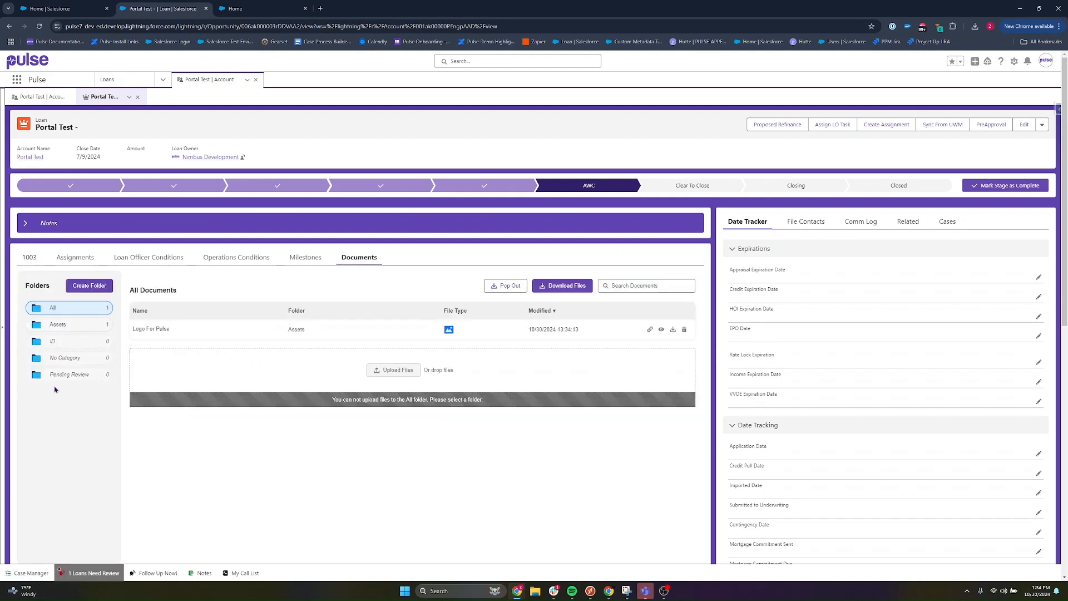
{"action": "left_click", "coordinate": [59, 326]}
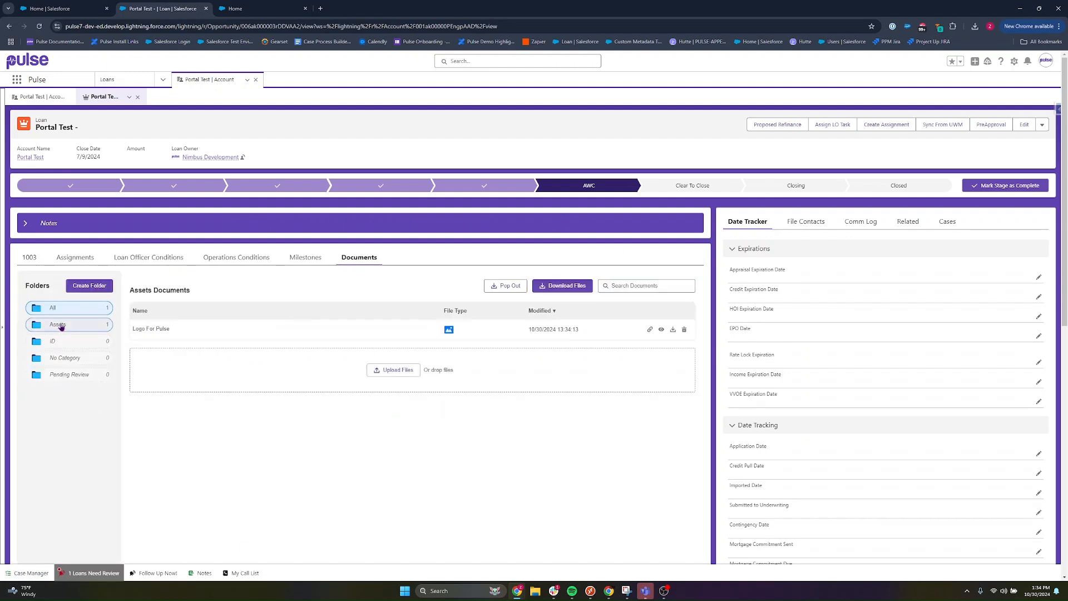
{"action": "scroll", "coordinate": [224, 337], "scroll_direction": "down", "scroll_amount": 3}
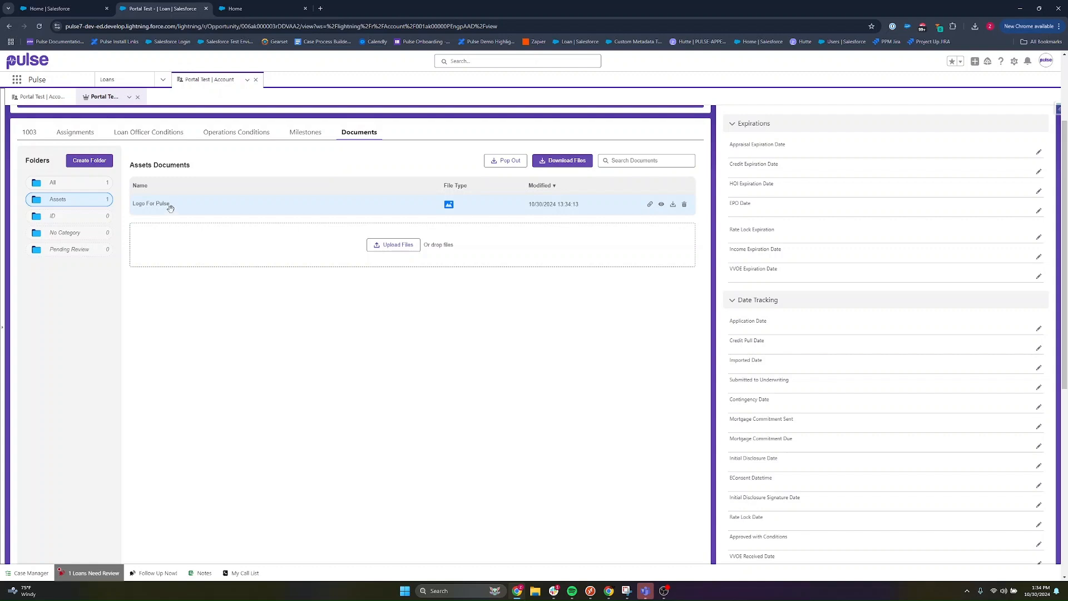
{"action": "left_click_drag", "start_coordinate": [172, 211], "coordinate": [77, 216]}
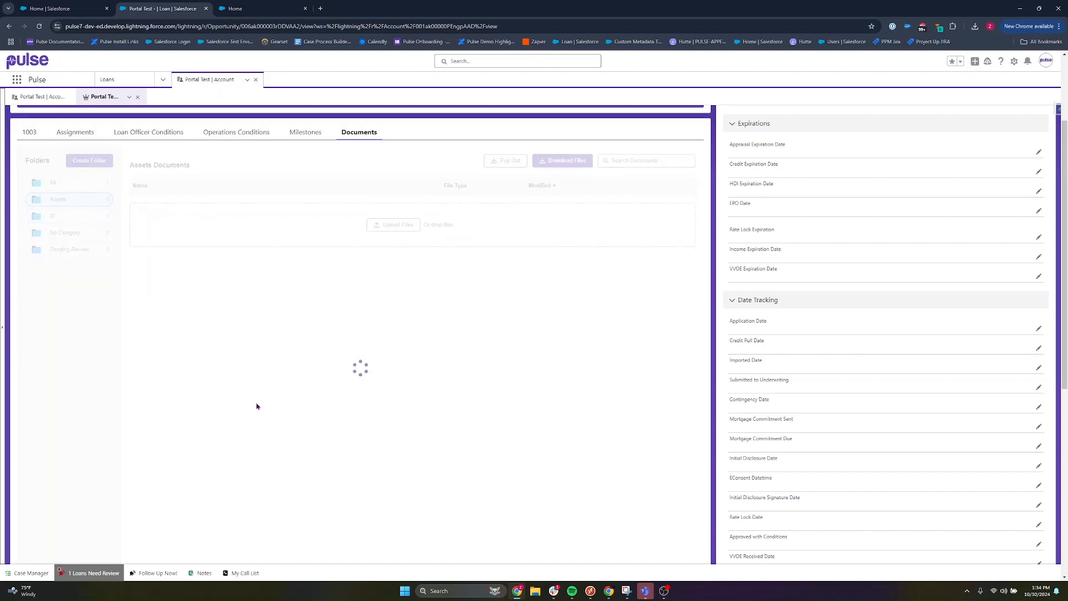
{"action": "left_click", "coordinate": [67, 218]}
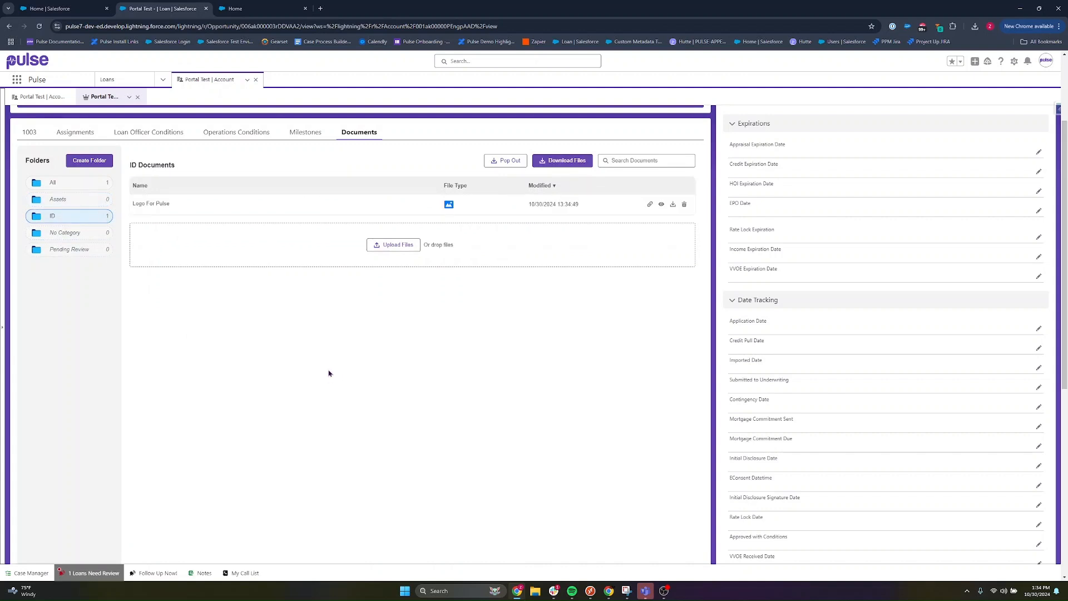
- Open the Logo For Pulse document in the ID folder and change its filename to Logo
{"action": "scroll", "coordinate": [348, 399], "scroll_direction": "up", "scroll_amount": 2}
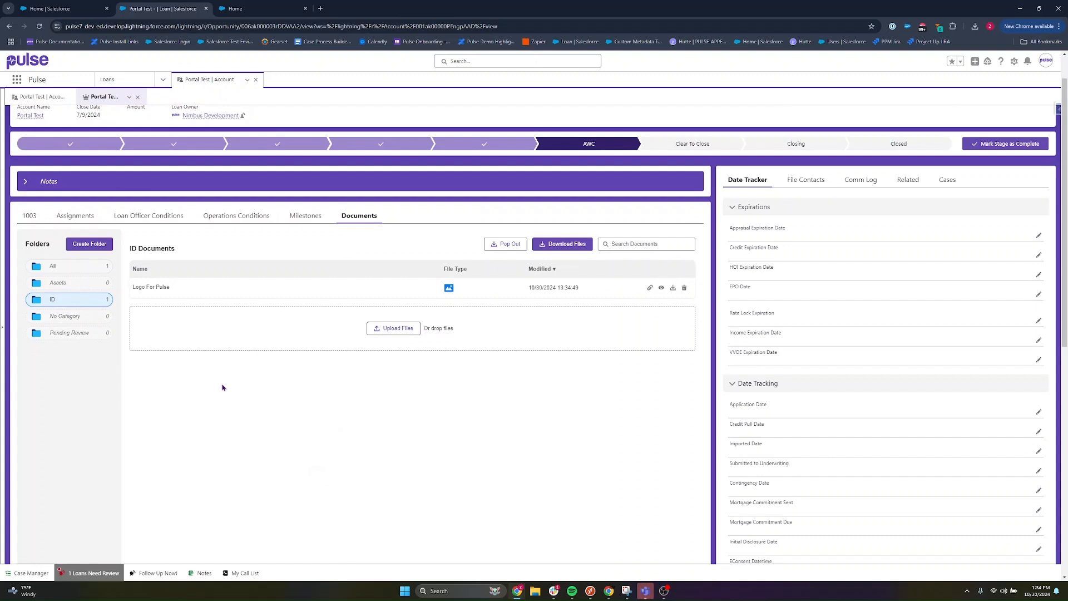
{"action": "left_click", "coordinate": [177, 285]}
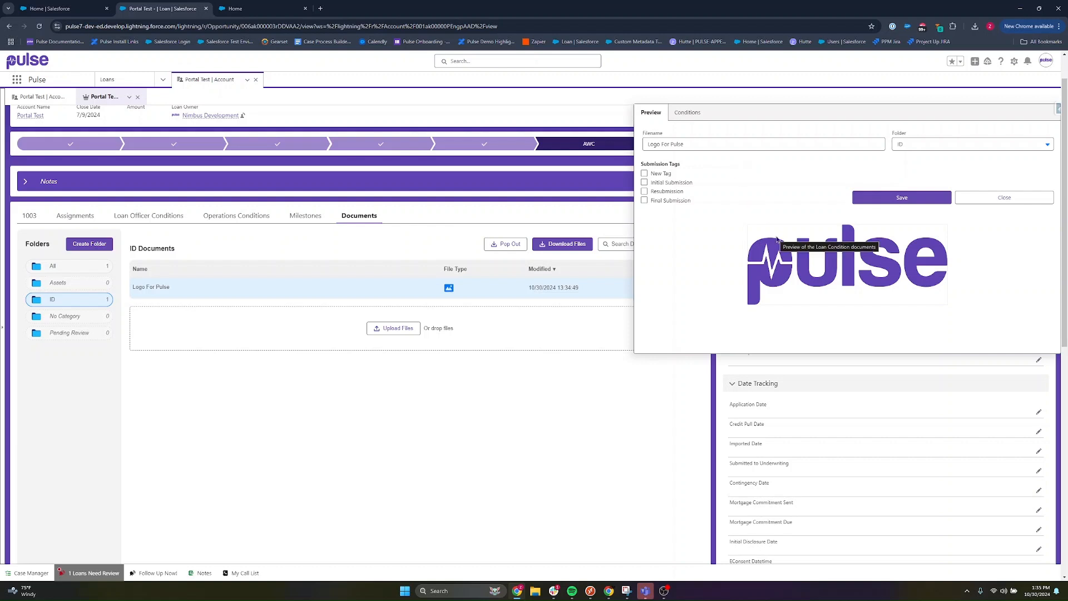
{"action": "left_click_drag", "start_coordinate": [689, 146], "coordinate": [598, 154]}
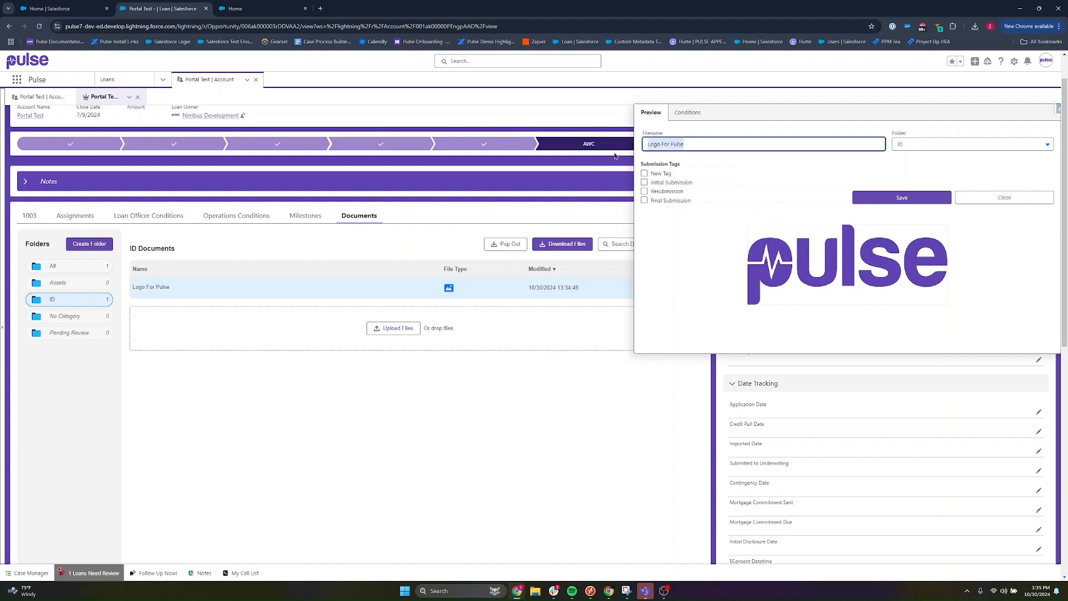
{"action": "left_click", "coordinate": [753, 250]}
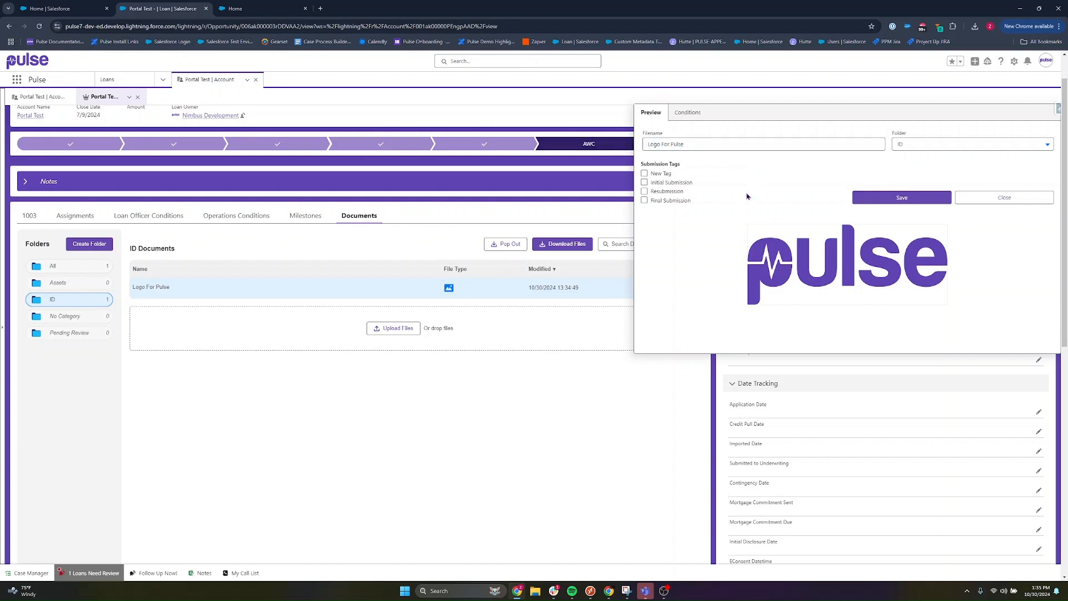
{"action": "triple_click", "coordinate": [733, 147]}
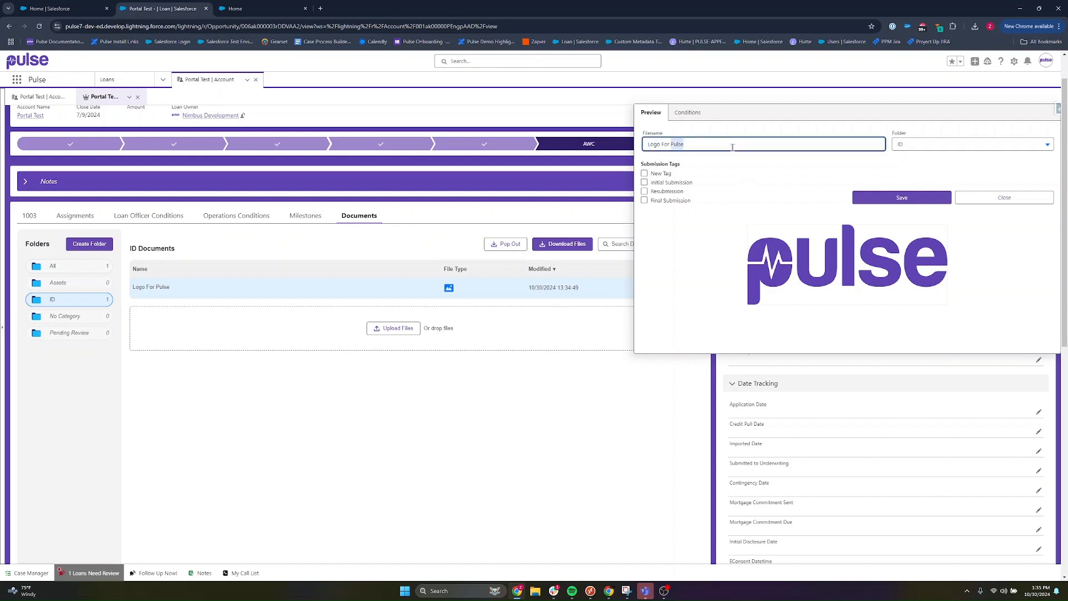
{"action": "type", "text": "Logo"}
- File the Logo document under Pending Review with the Initial Submission tag, save it, and view the Initial Submission documents
{"action": "left_click", "coordinate": [935, 147]}
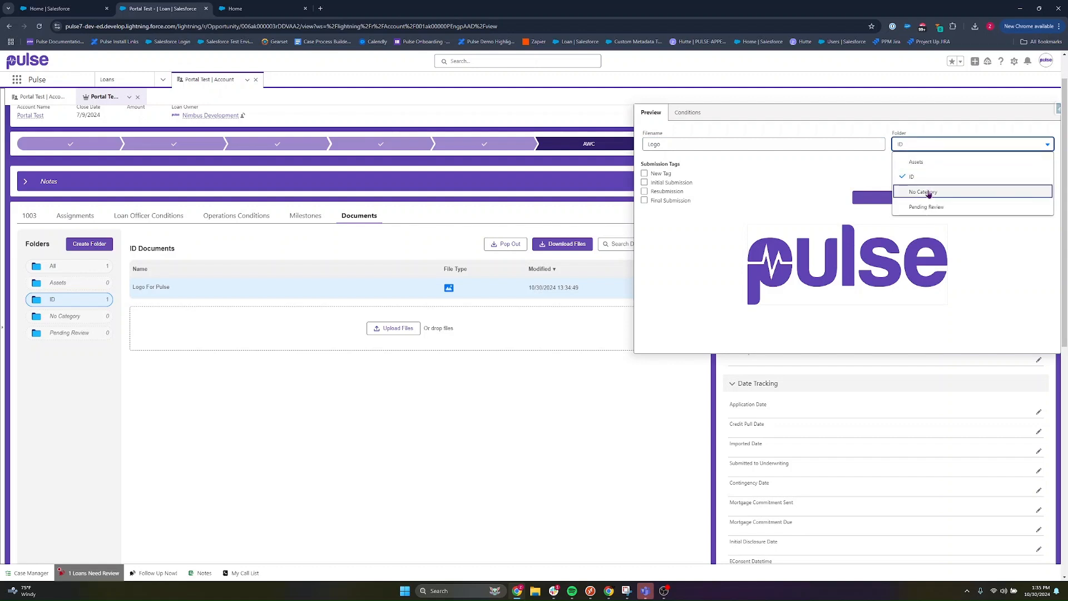
{"action": "left_click", "coordinate": [927, 207]}
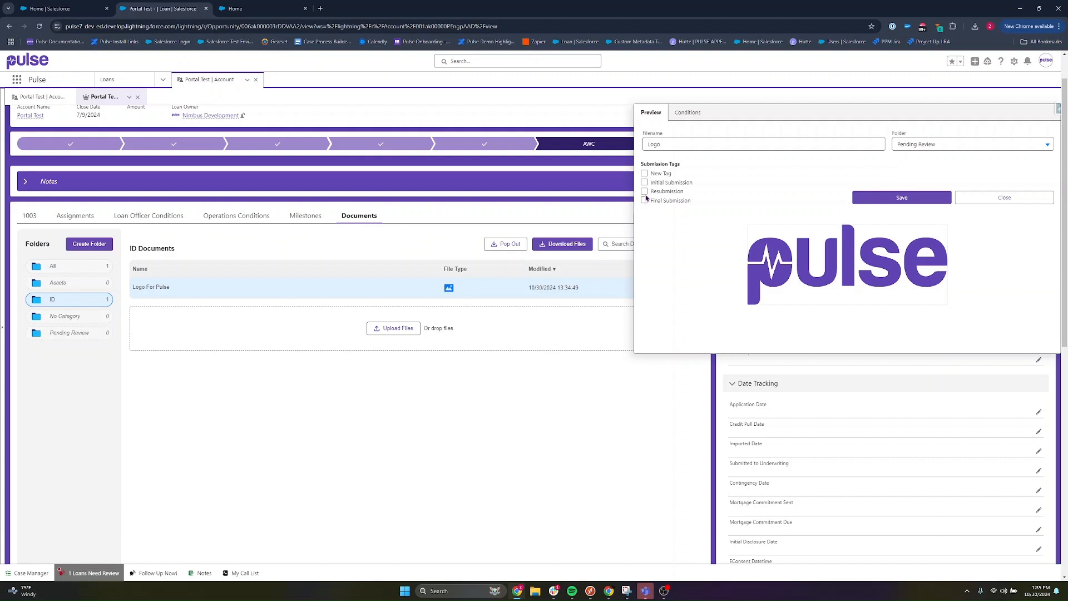
{"action": "left_click", "coordinate": [644, 182]}
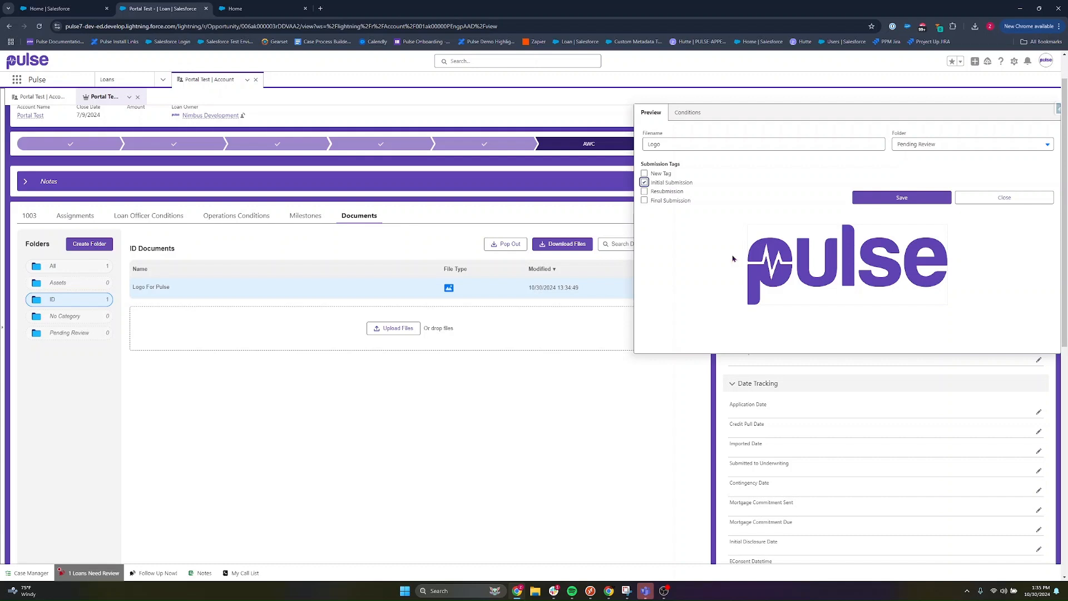
{"action": "left_click", "coordinate": [904, 202]}
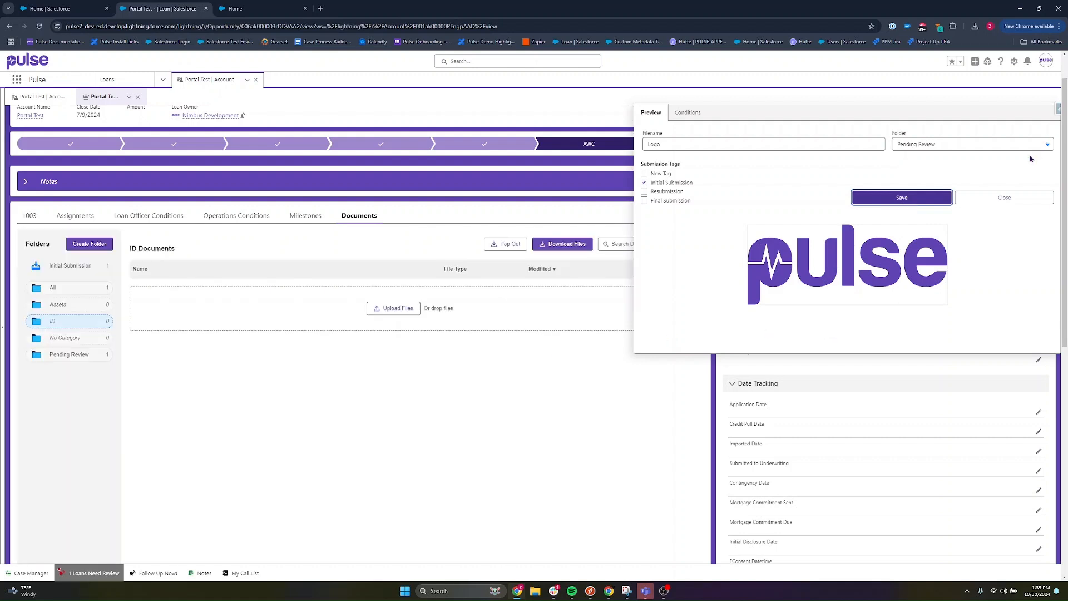
{"action": "left_click", "coordinate": [56, 267]}
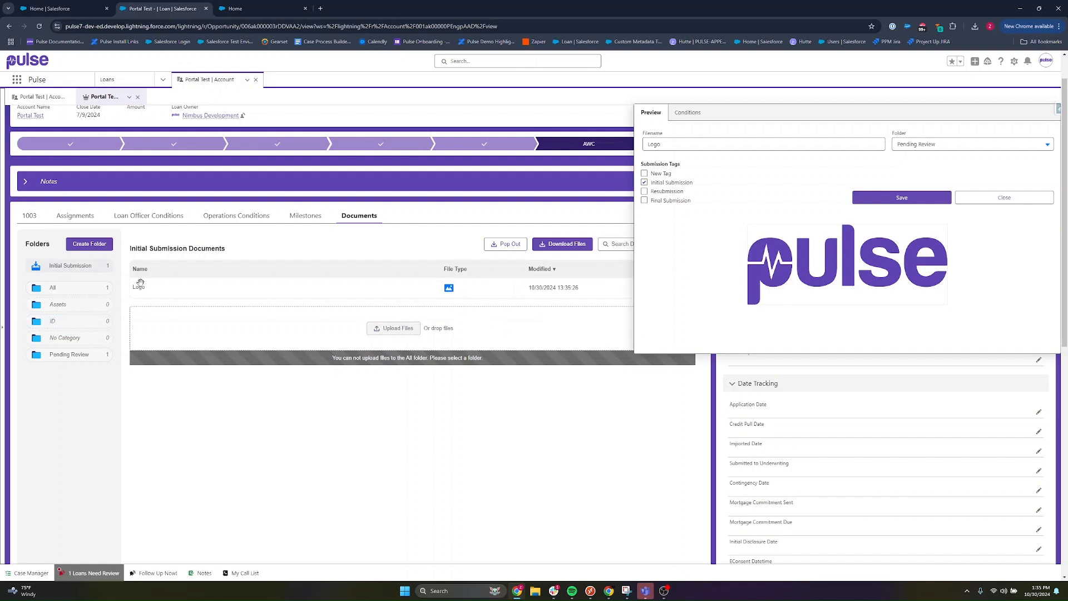
{"action": "scroll", "coordinate": [334, 339], "scroll_direction": "up", "scroll_amount": 1}
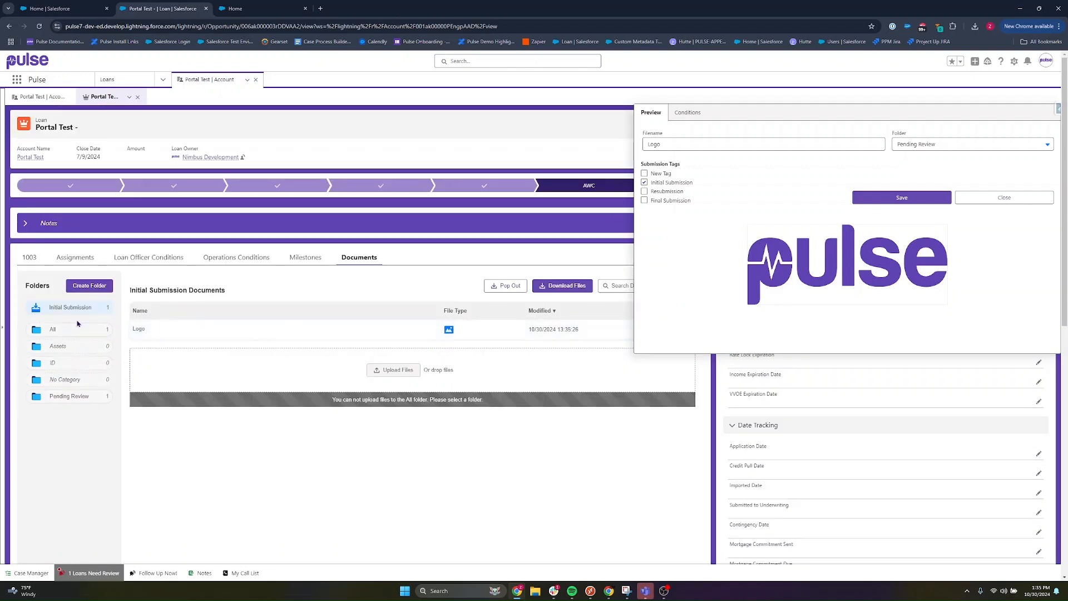
{"action": "scroll", "coordinate": [478, 465], "scroll_direction": "down", "scroll_amount": 2}
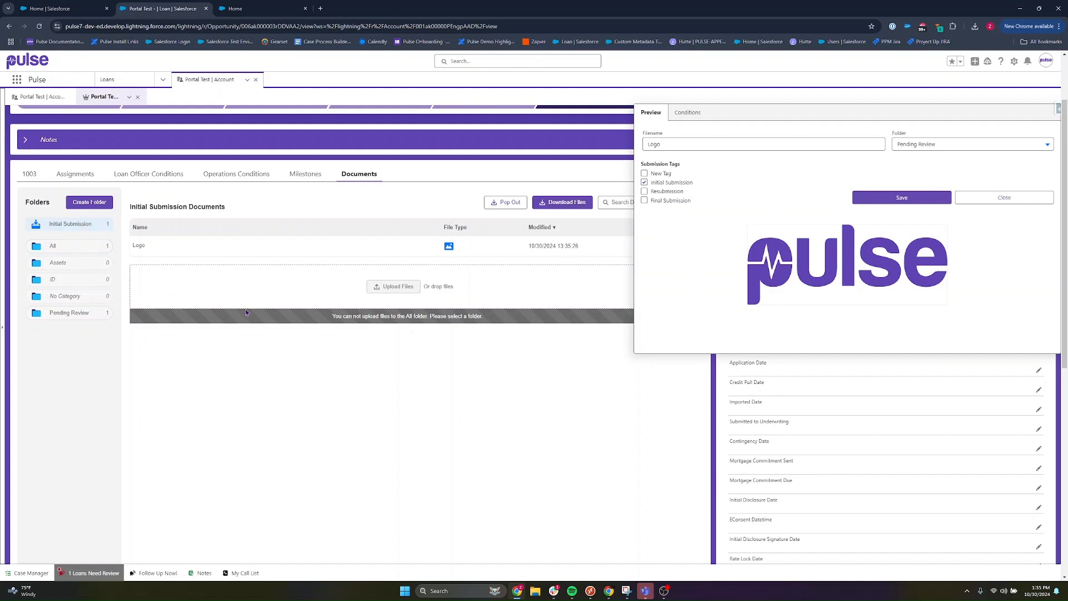
{"action": "scroll", "coordinate": [412, 330], "scroll_direction": "up", "scroll_amount": 1}
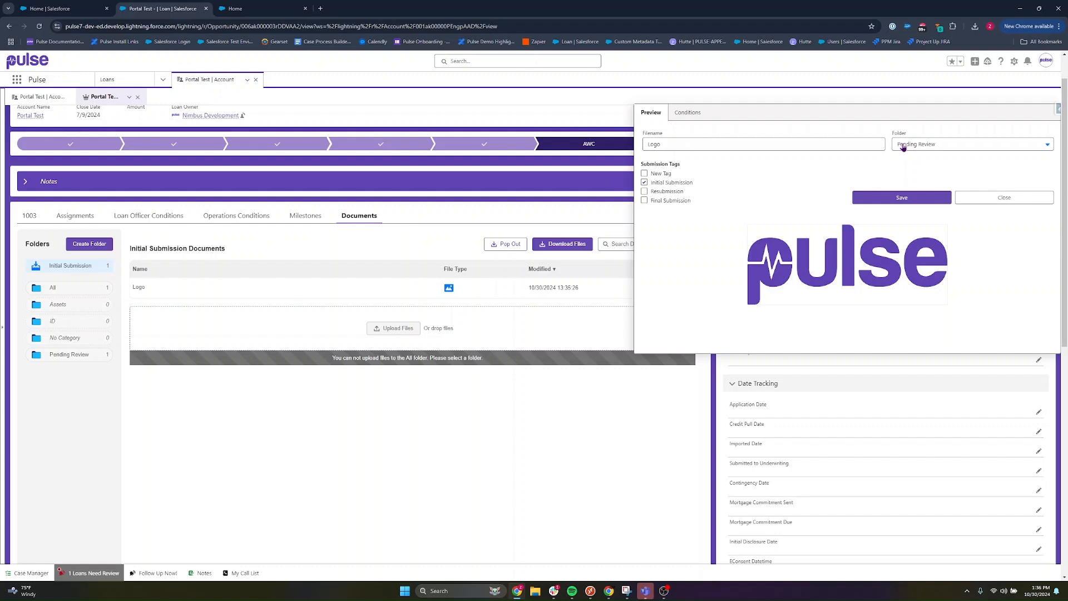
- Add the Resubmission tag to the Logo document and save, and open the entry for a new submission tag
{"action": "left_click", "coordinate": [658, 193]}
{"action": "left_click", "coordinate": [902, 198]}
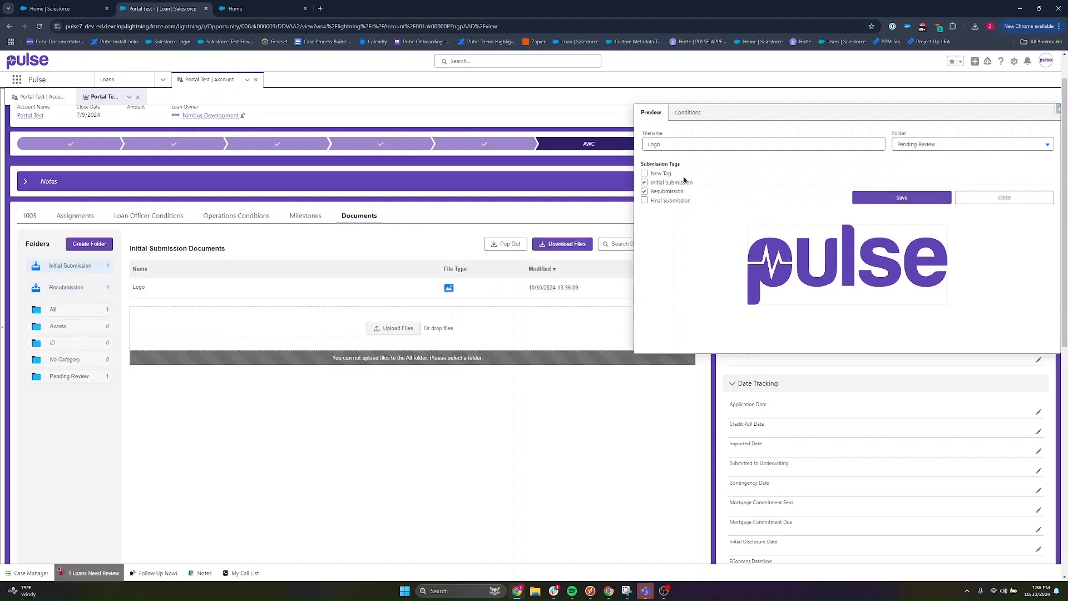
{"action": "left_click", "coordinate": [664, 175]}
{"action": "left_click", "coordinate": [684, 222]}
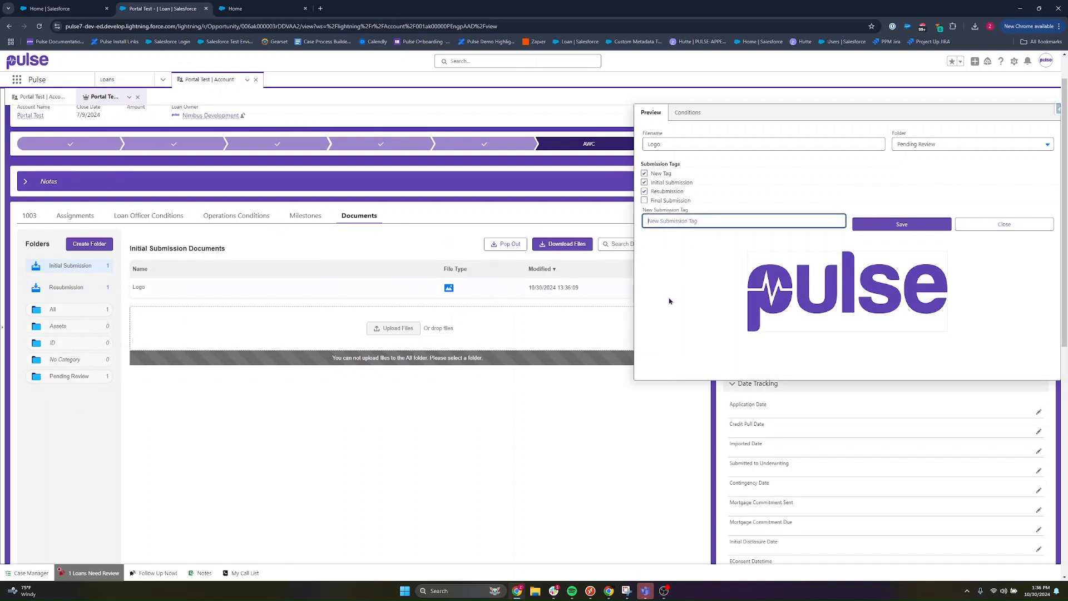
- Link the Logo document to the first Pay Stub condition and the Home Insurance Declaration Page condition
{"action": "left_click", "coordinate": [688, 113]}
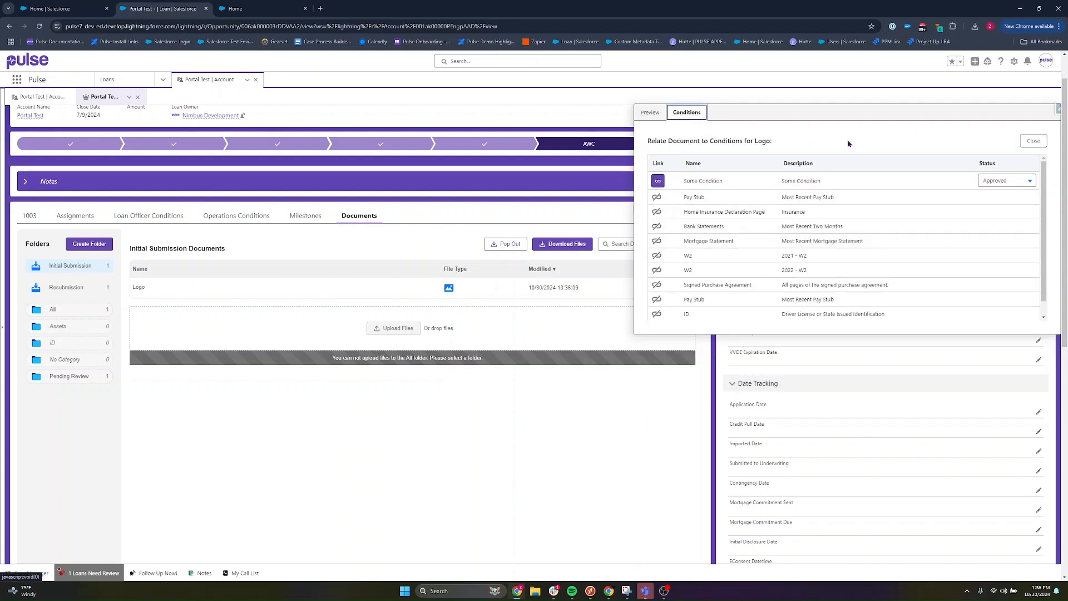
{"action": "left_click", "coordinate": [657, 198]}
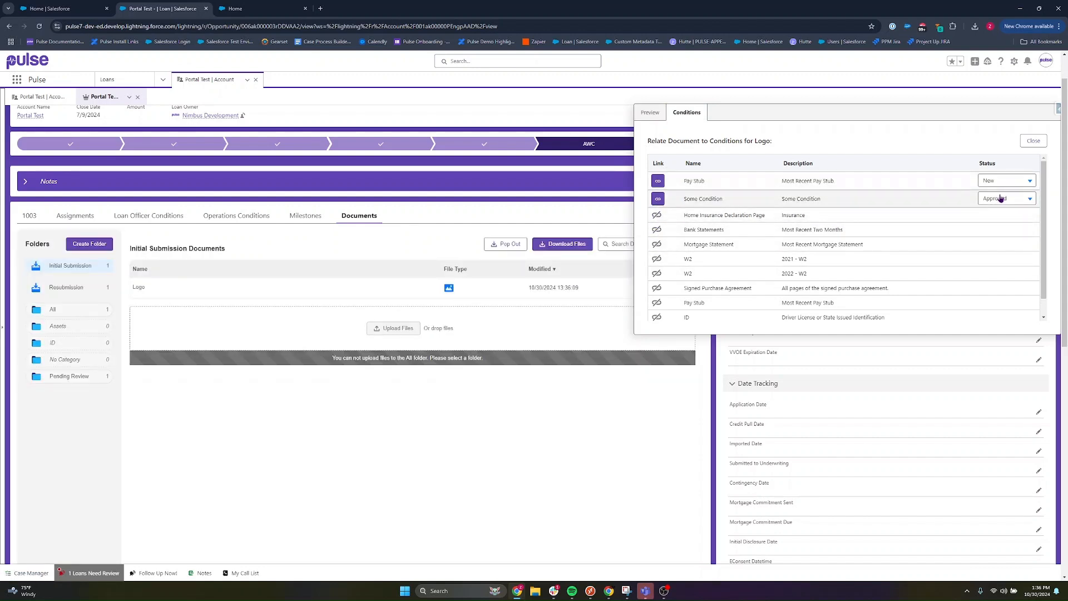
{"action": "left_click", "coordinate": [657, 216]}
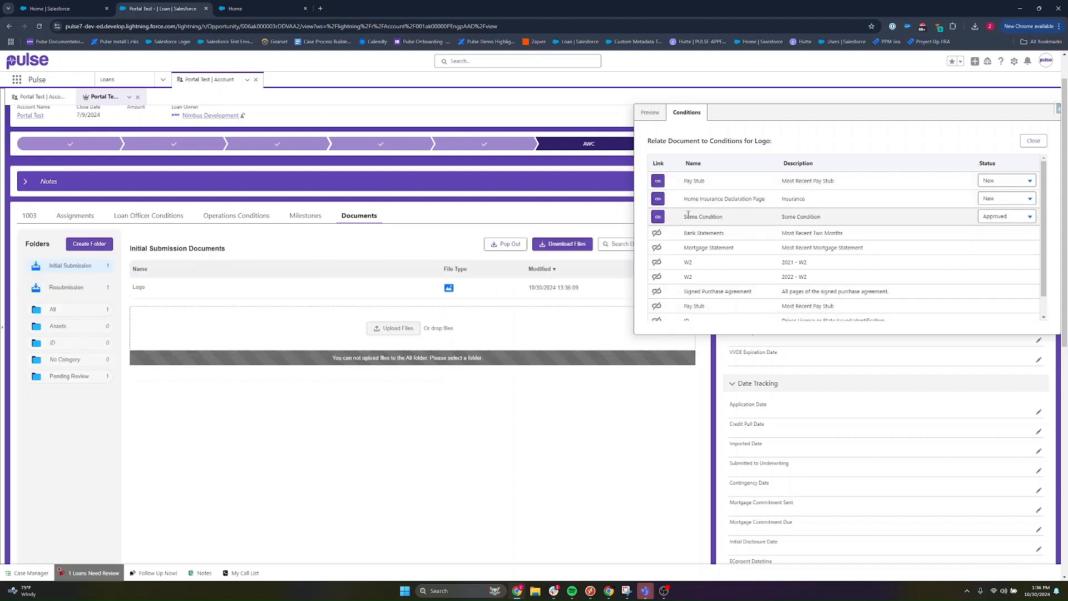
- Set the linked Pay Stub and Home Insurance Declaration Page conditions to Approved and close the document details
{"action": "left_click", "coordinate": [1001, 182]}
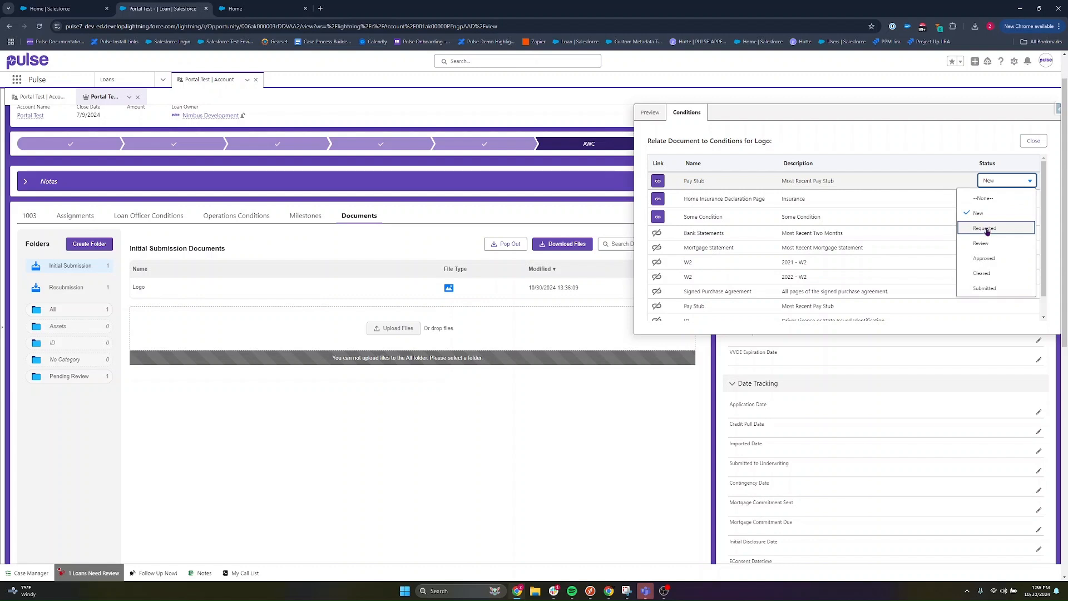
{"action": "left_click", "coordinate": [989, 257]}
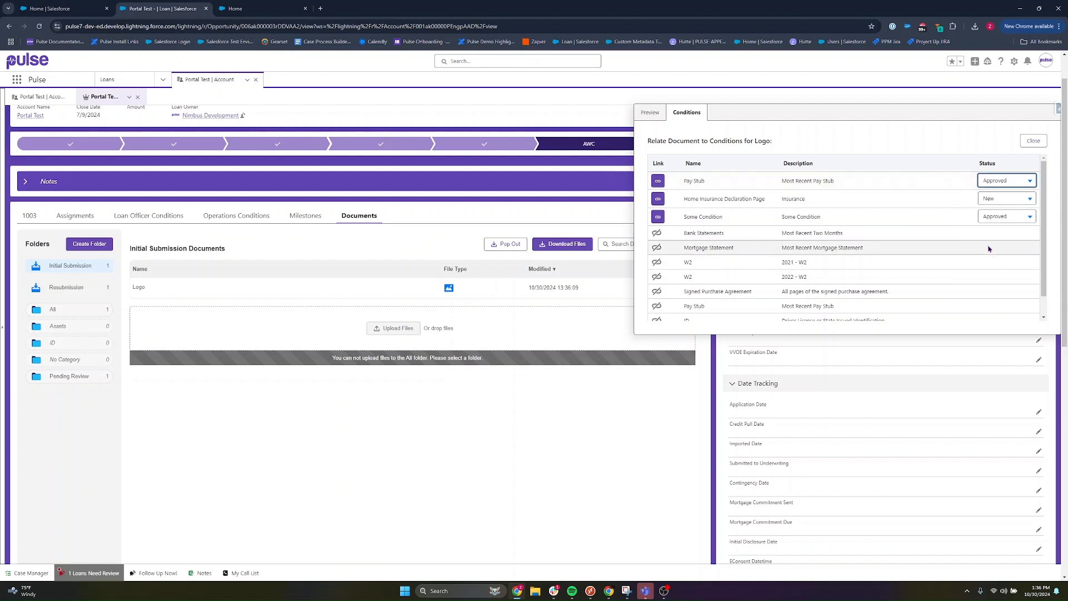
{"action": "left_click", "coordinate": [1006, 199]}
{"action": "left_click", "coordinate": [983, 276]}
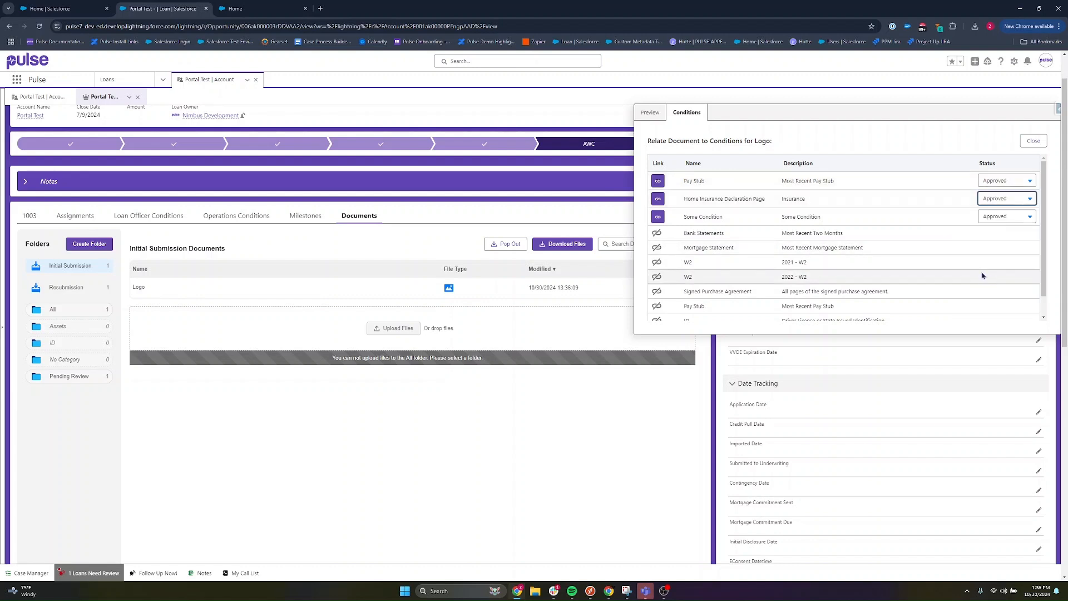
{"action": "left_click", "coordinate": [1034, 141]}
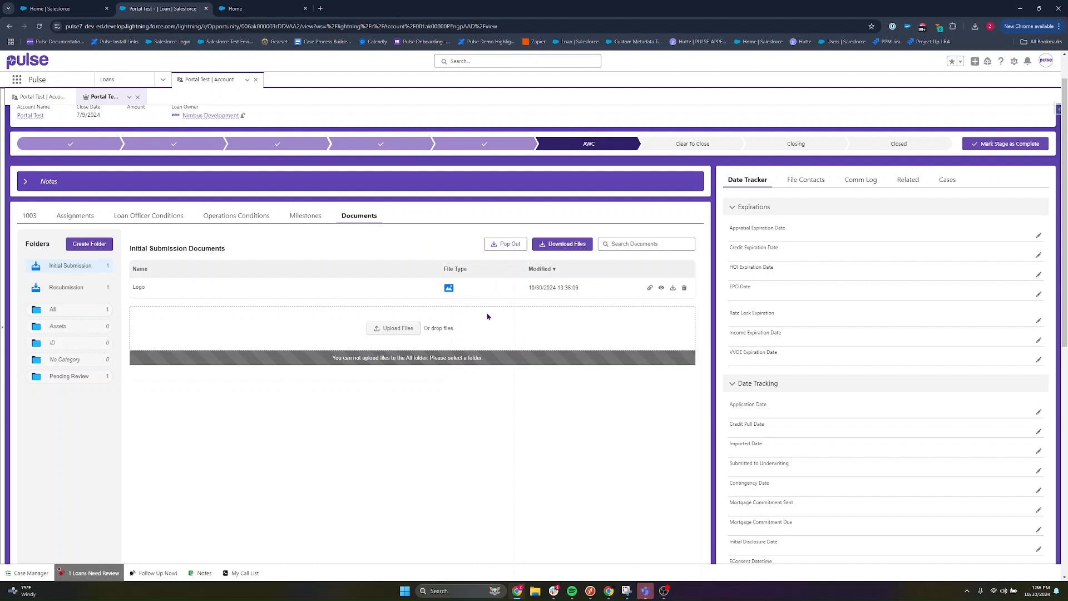
- Upload the file Screenshot 2024-07-31 172222.png to the loan's Assets folder
{"action": "left_click", "coordinate": [84, 329]}
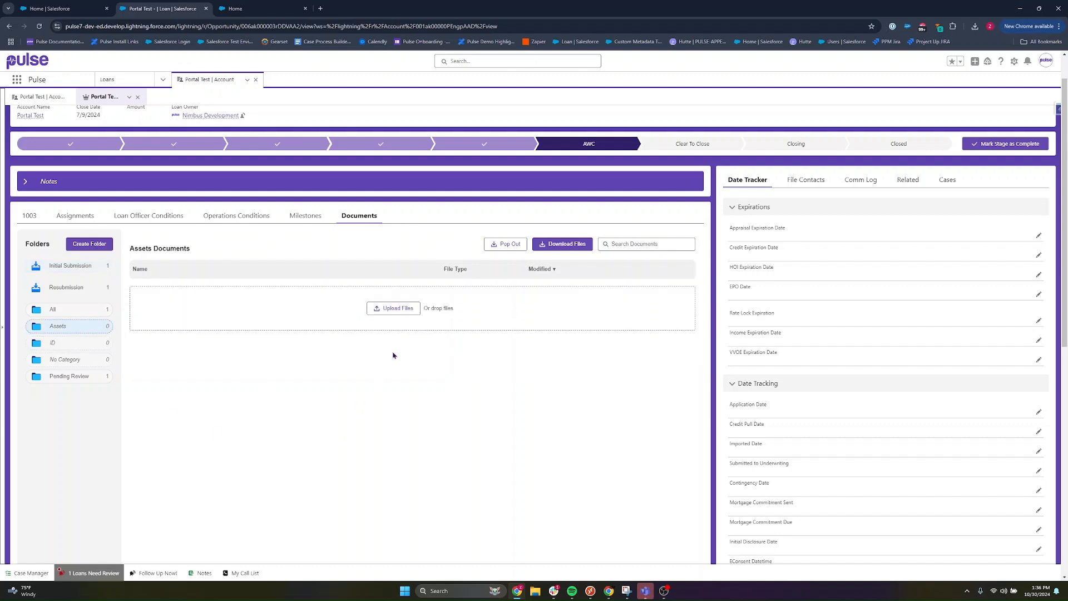
{"action": "left_click", "coordinate": [393, 309]}
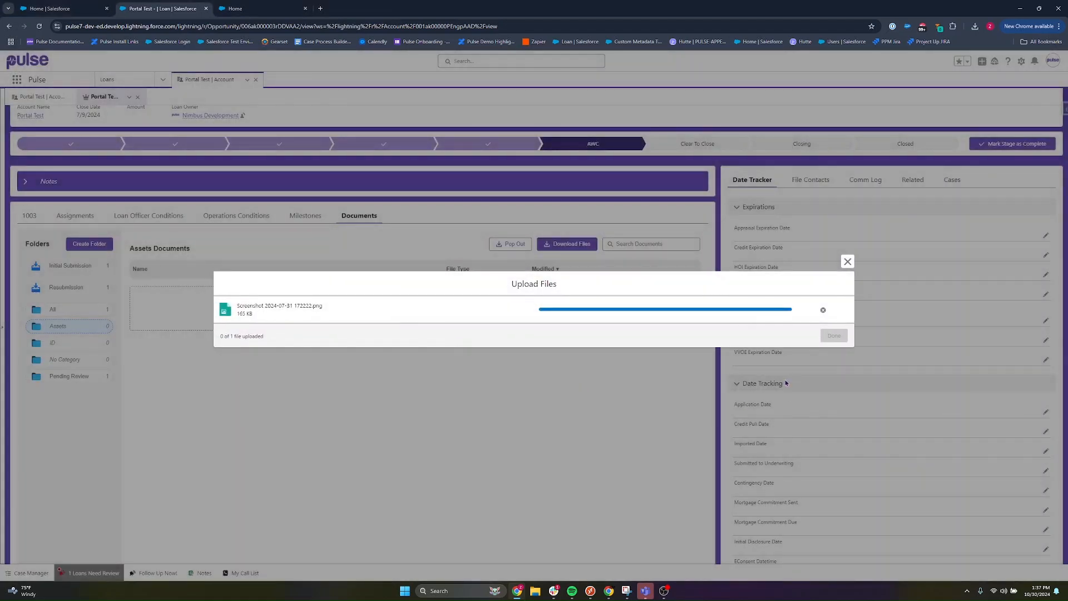
{"action": "left_click", "coordinate": [835, 337]}
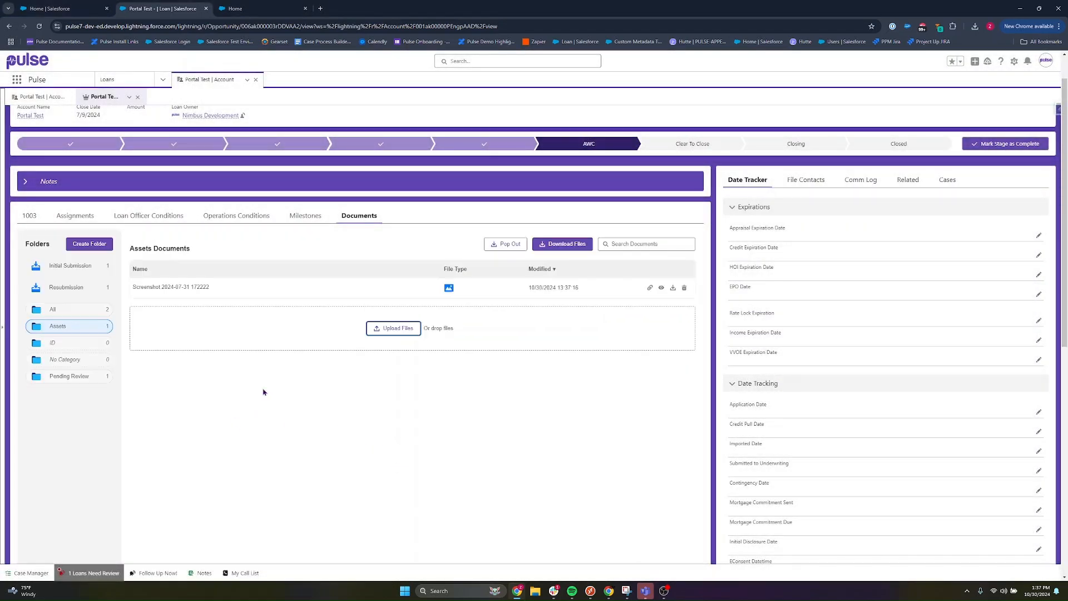
- Open the uploaded screenshot in the Assets folder and change its filename to Outcome Document
{"action": "left_click", "coordinate": [230, 287]}
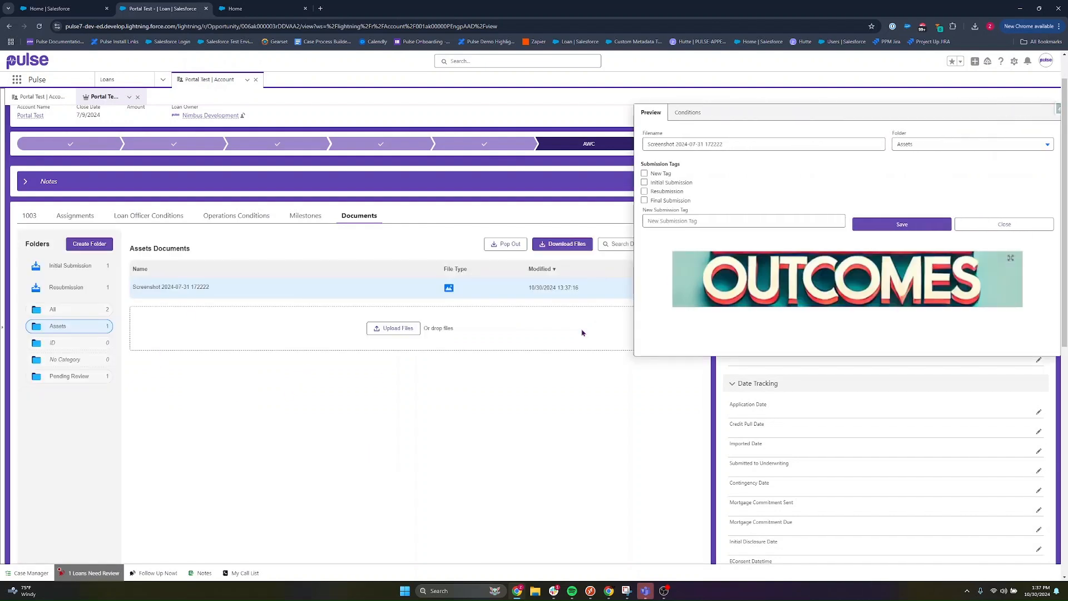
{"action": "triple_click", "coordinate": [726, 149]}
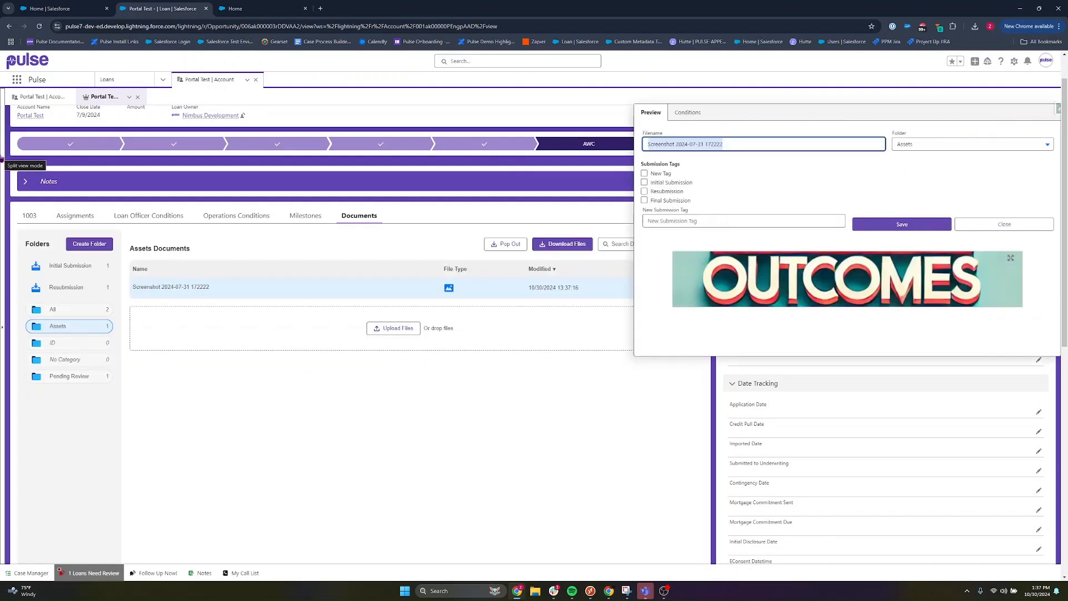
{"action": "type", "text": "C"}
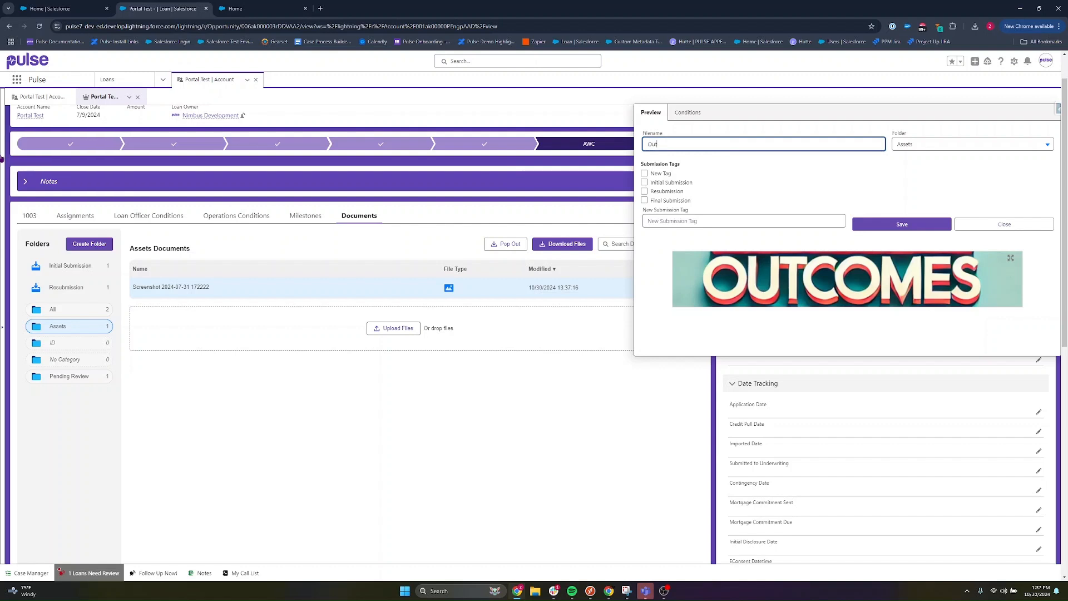
{"action": "type", "text": "utcome Document"}
{"action": "key", "text": "Tab"}
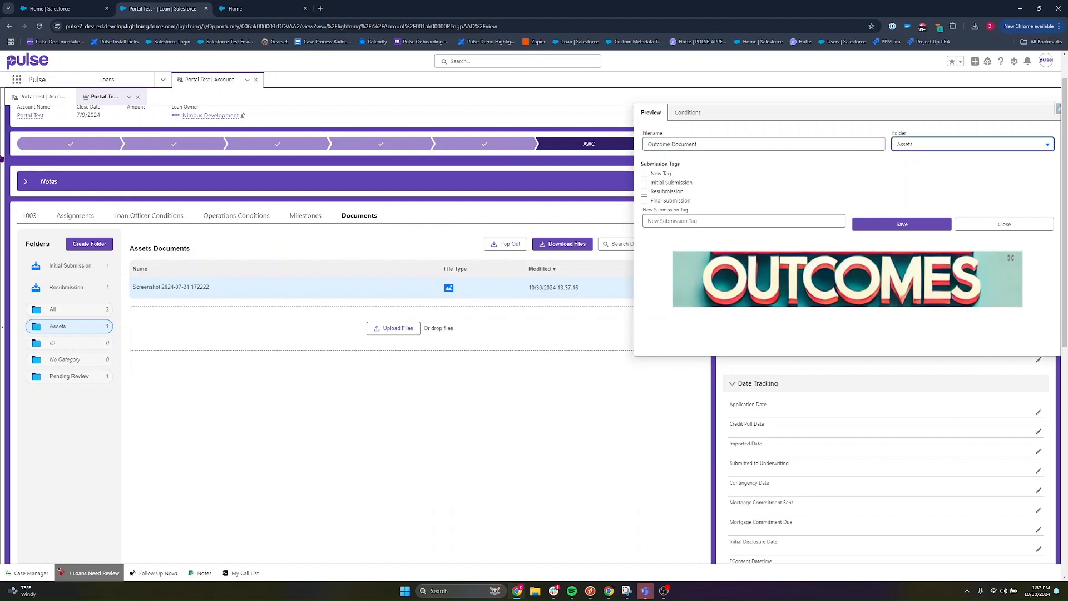
- Set Outcome Document's folder to ID, tag it as Initial Submission, and save the changes
{"action": "left_click", "coordinate": [933, 145]}
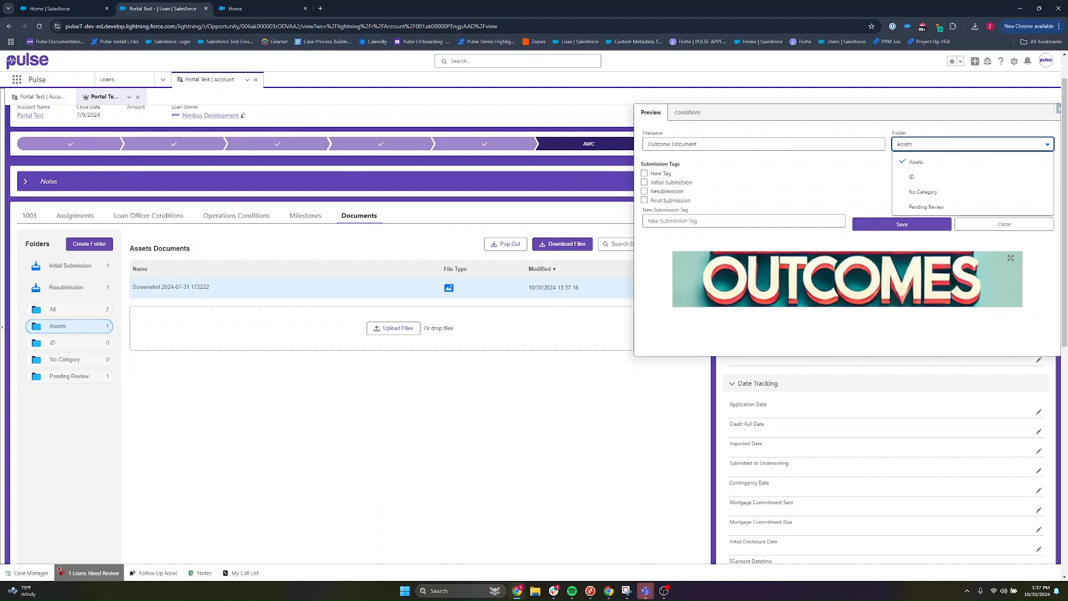
{"action": "left_click", "coordinate": [924, 177]}
{"action": "left_click", "coordinate": [582, 209]}
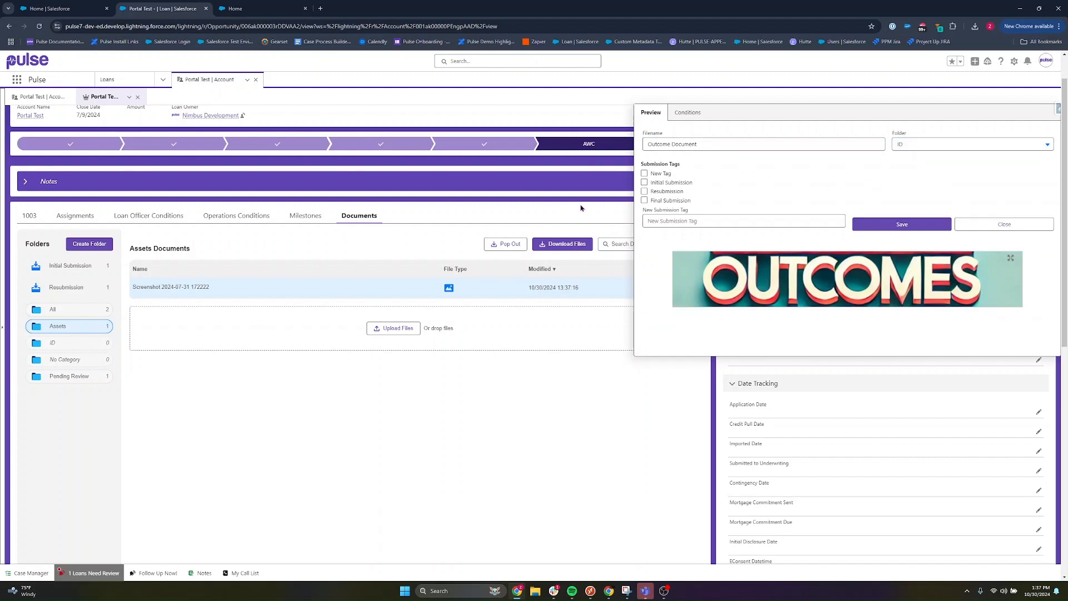
{"action": "left_click", "coordinate": [644, 183]}
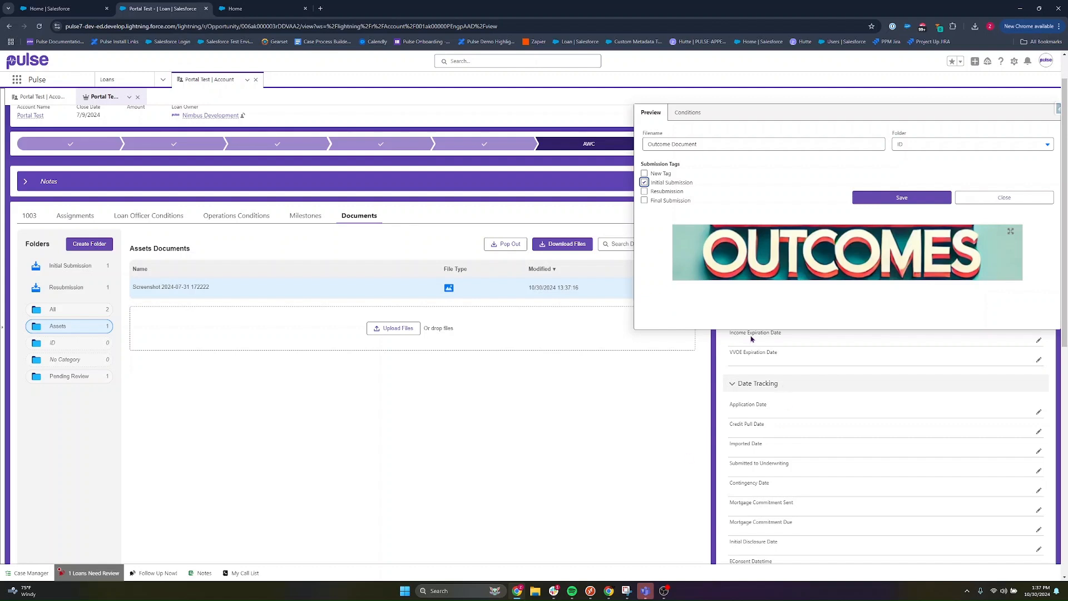
{"action": "left_click", "coordinate": [859, 202]}
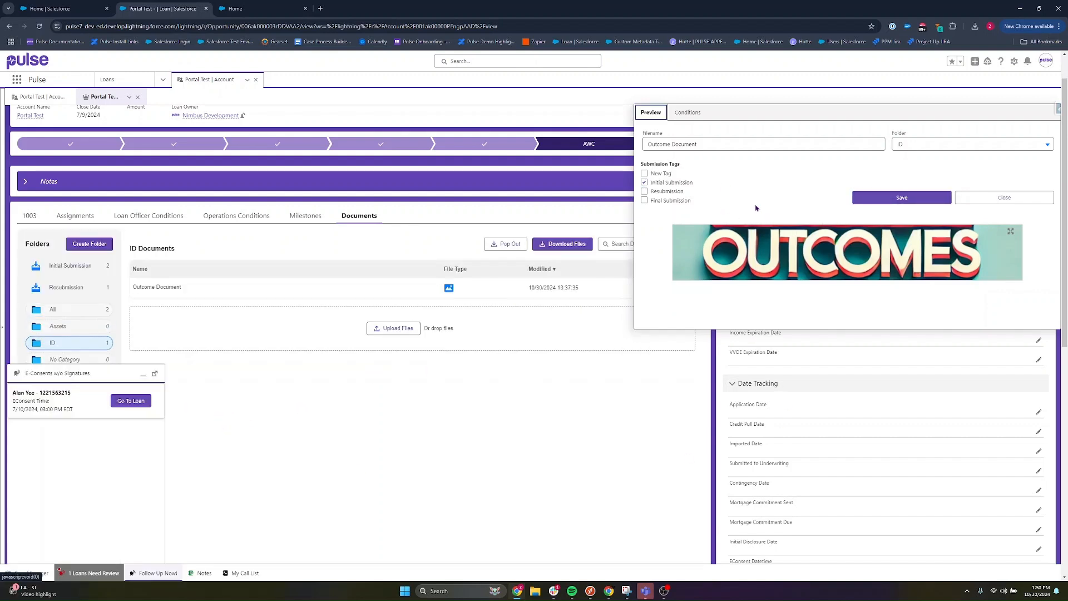
- Link Outcome Document to the first Pay Stub condition on the loan
{"action": "left_click", "coordinate": [686, 114]}
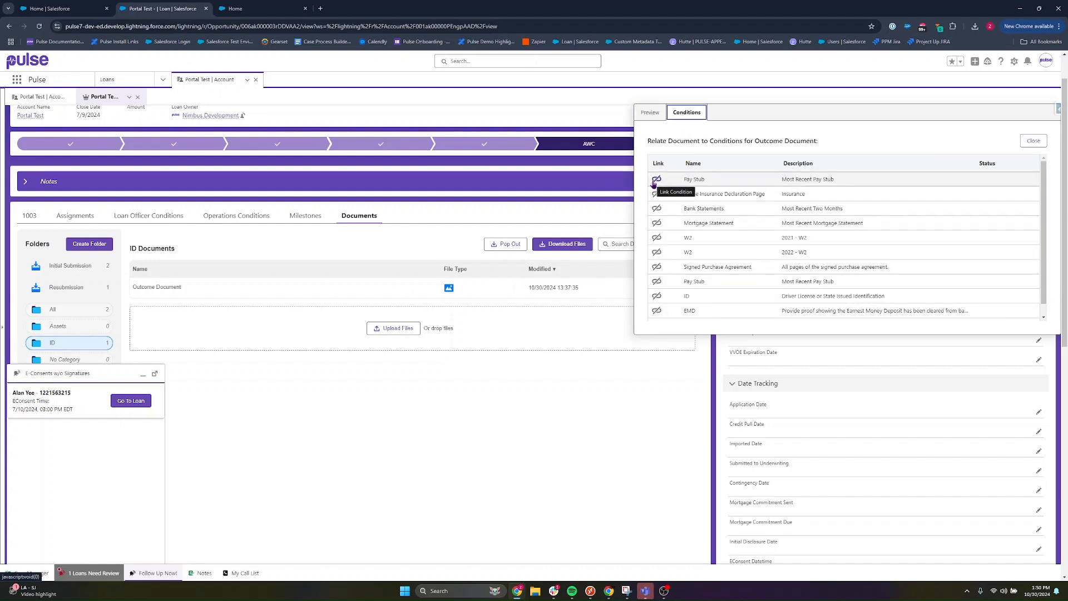
{"action": "left_click", "coordinate": [656, 181]}
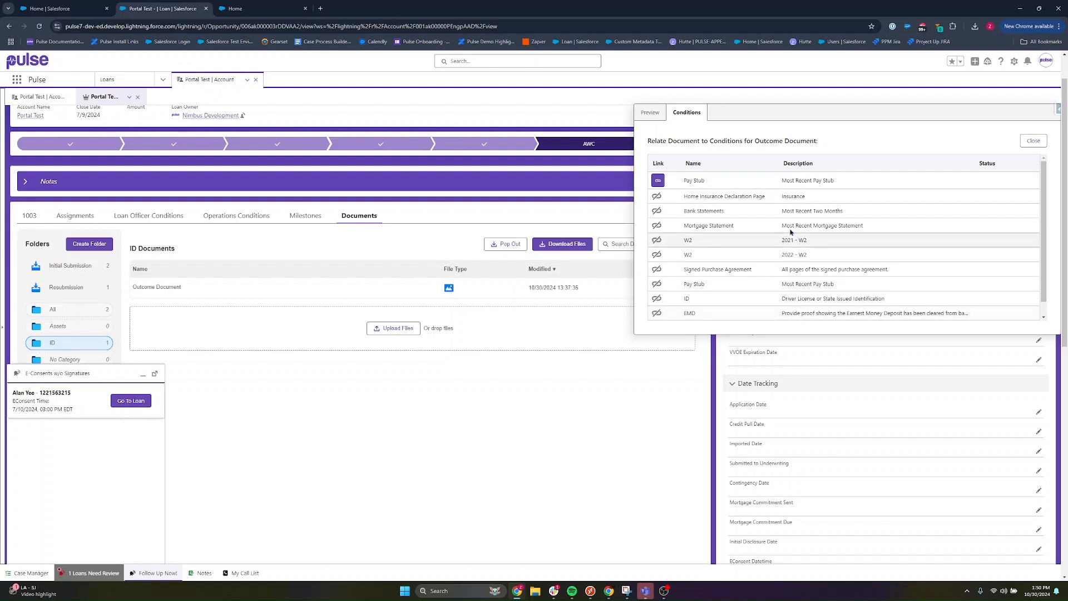
- Link Outcome Document to the 2021 W2, 2022 W2 and EMD conditions
{"action": "left_click", "coordinate": [657, 241]}
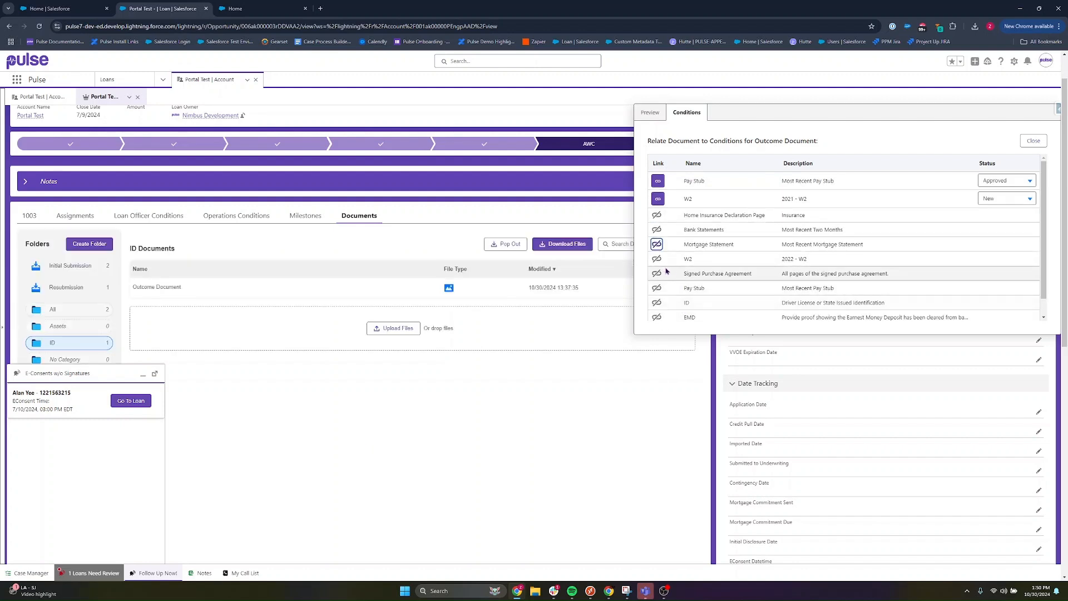
{"action": "left_click", "coordinate": [657, 259]}
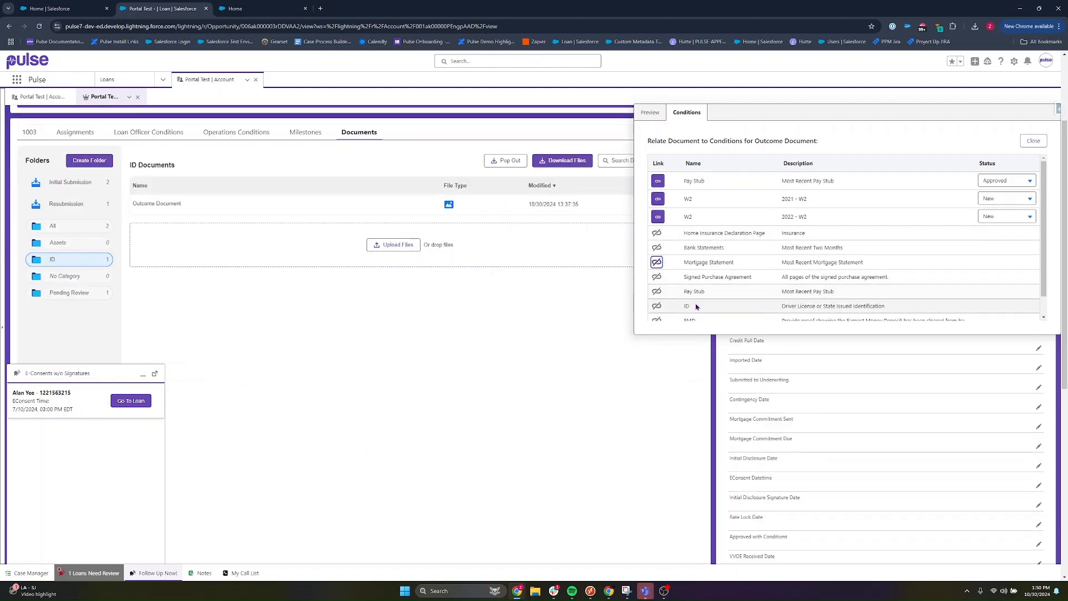
{"action": "scroll", "coordinate": [660, 304], "scroll_direction": "down", "scroll_amount": 1}
{"action": "left_click", "coordinate": [657, 300]}
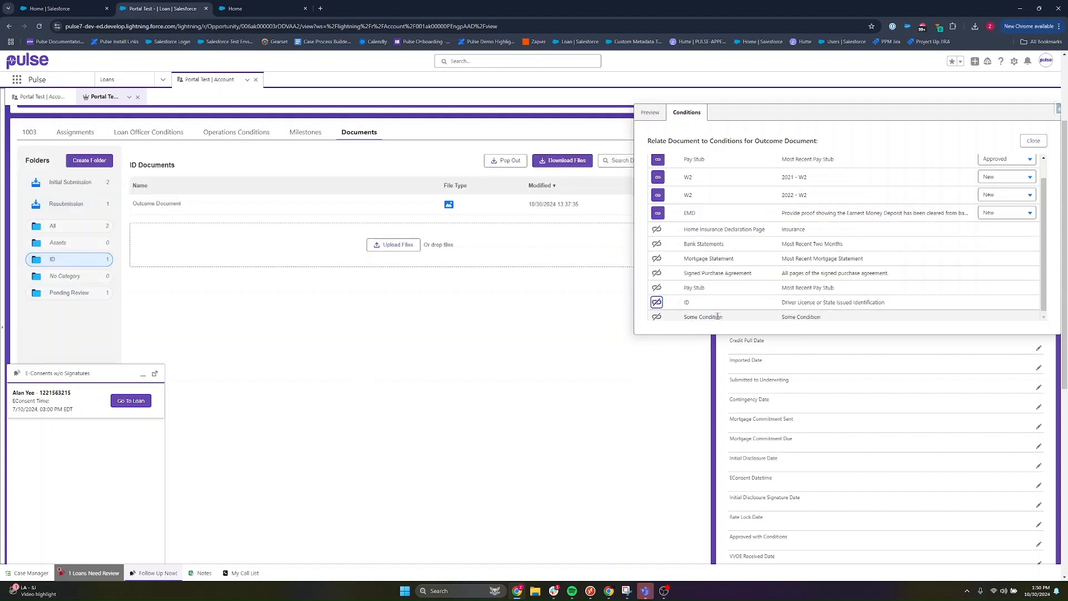
- Set the status of the linked 2021 W2, 2022 W2 and EMD conditions to Approved and close Outcome Document's details
{"action": "scroll", "coordinate": [763, 254], "scroll_direction": "up", "scroll_amount": 2}
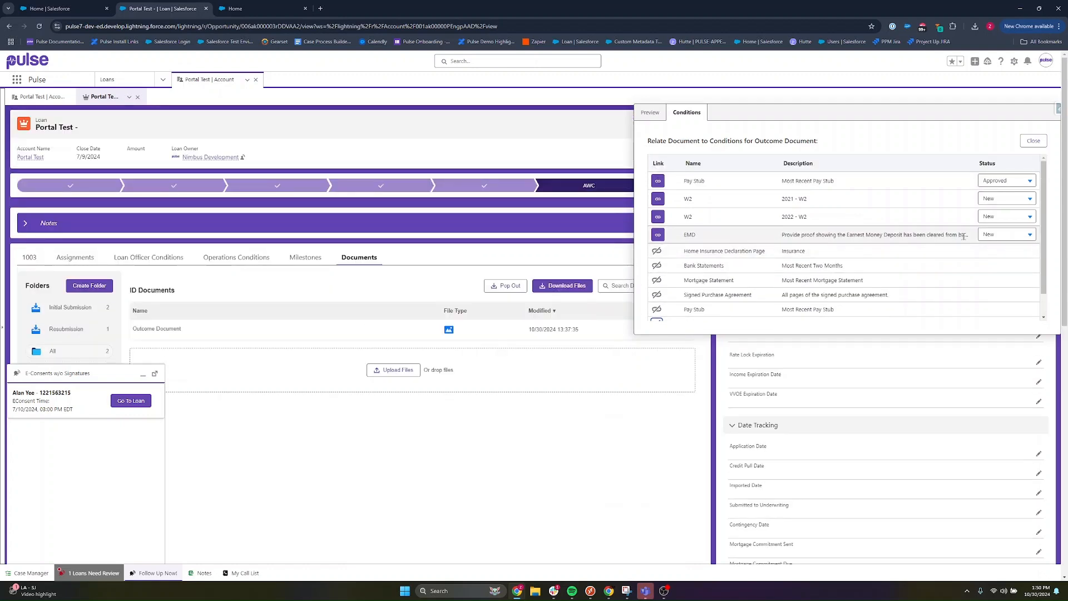
{"action": "left_click", "coordinate": [1007, 199]}
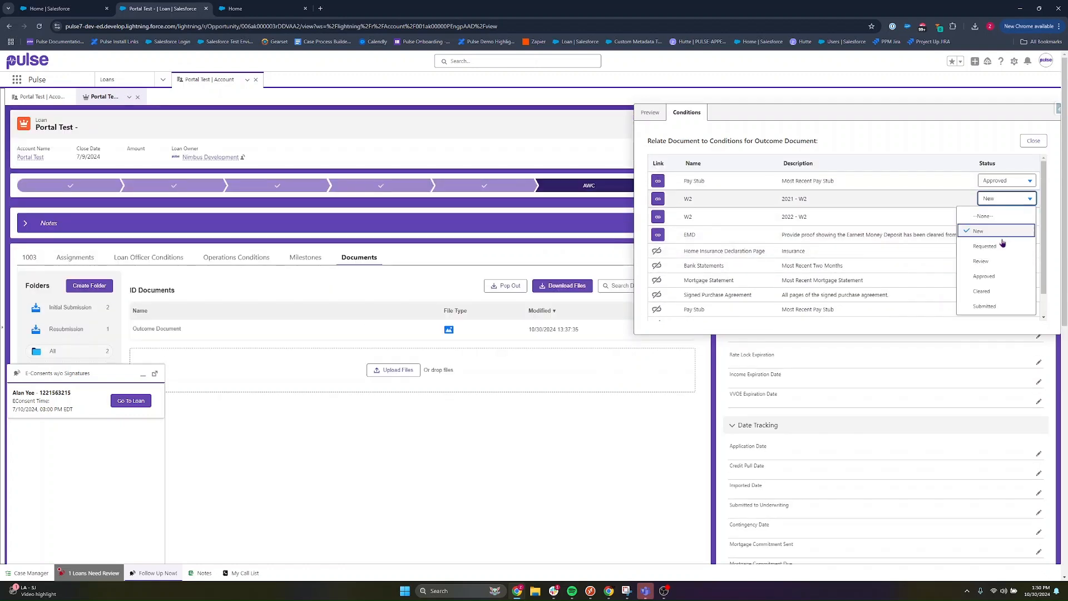
{"action": "left_click", "coordinate": [983, 277]}
{"action": "left_click", "coordinate": [1006, 216]}
{"action": "left_click", "coordinate": [984, 294]}
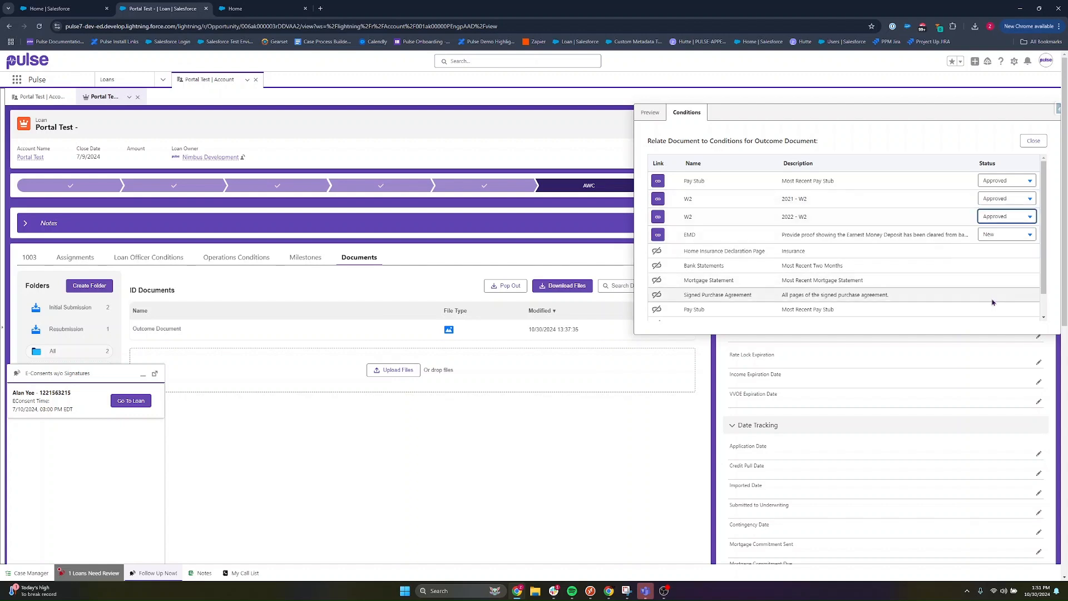
{"action": "left_click", "coordinate": [1002, 234]}
{"action": "left_click", "coordinate": [988, 311]}
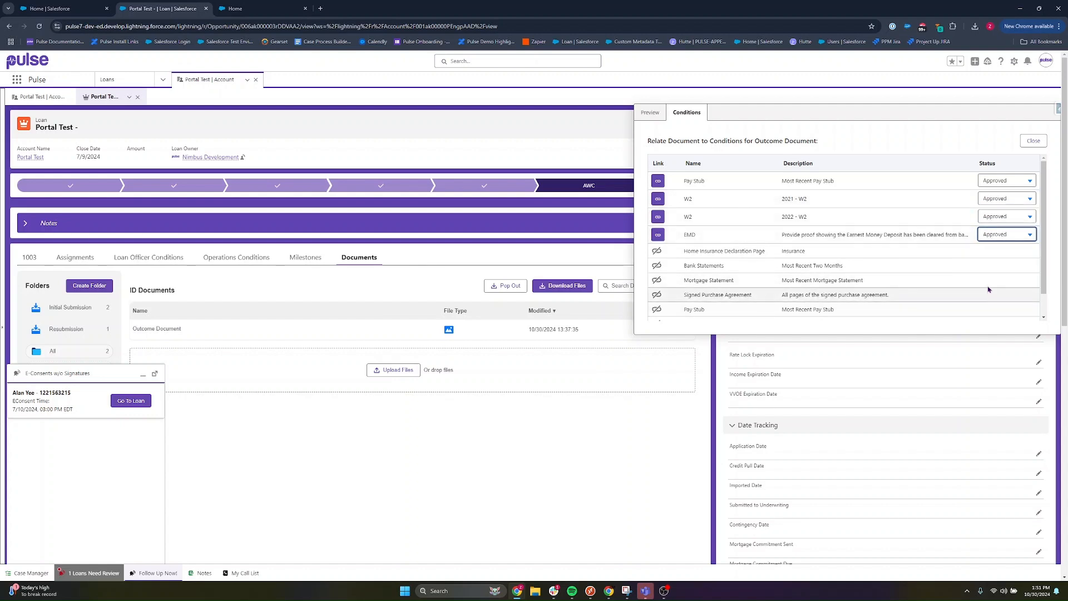
{"action": "scroll", "coordinate": [947, 262], "scroll_direction": "down", "scroll_amount": 1}
{"action": "scroll", "coordinate": [926, 243], "scroll_direction": "up", "scroll_amount": 1}
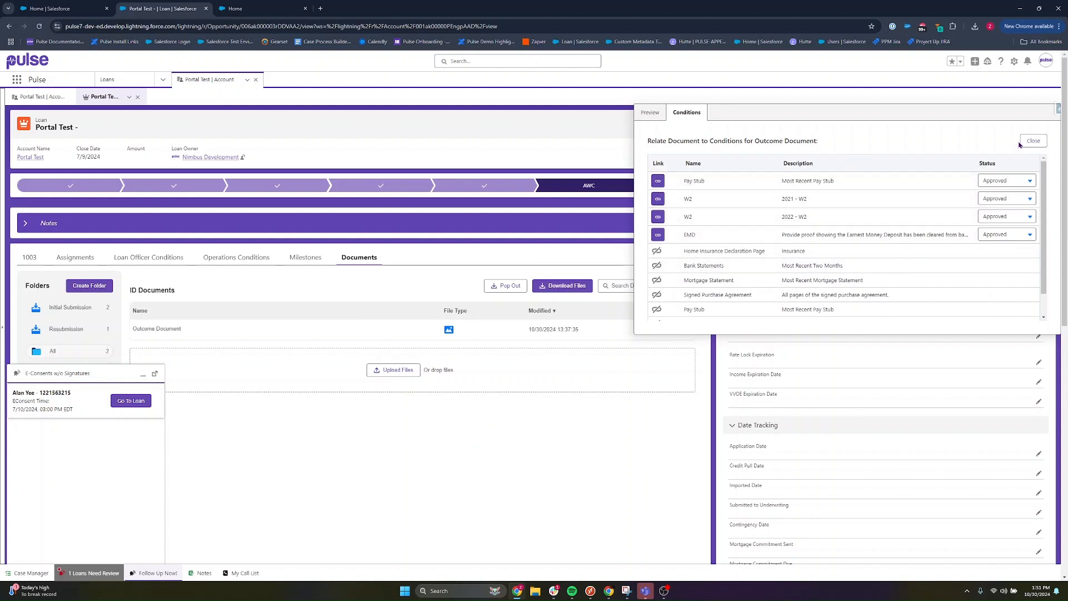
{"action": "scroll", "coordinate": [1020, 145], "scroll_direction": "down", "scroll_amount": 1}
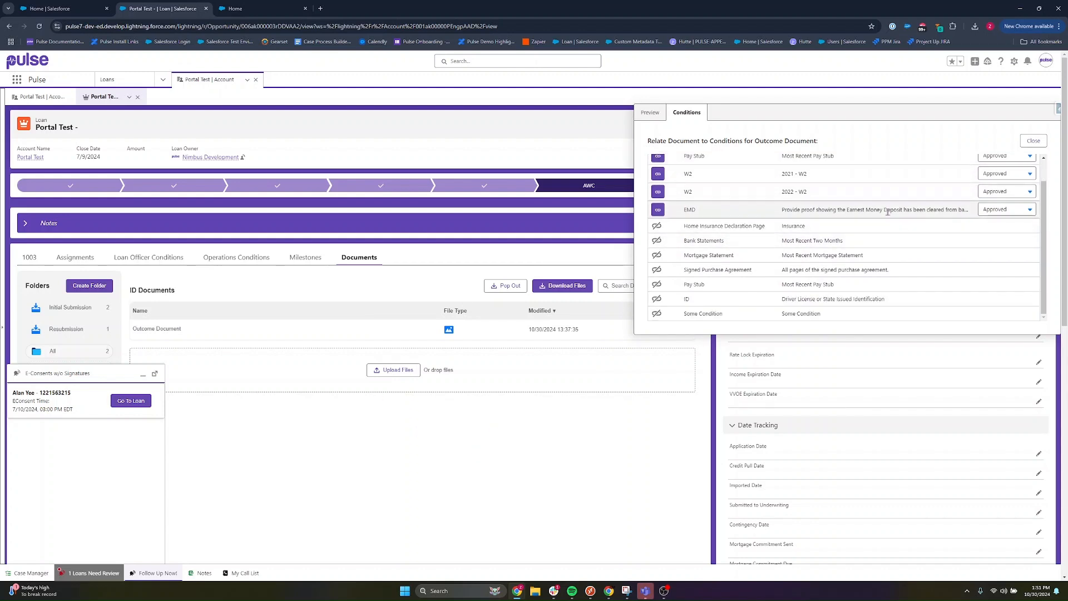
{"action": "left_click", "coordinate": [646, 113]}
{"action": "left_click", "coordinate": [1005, 198]}
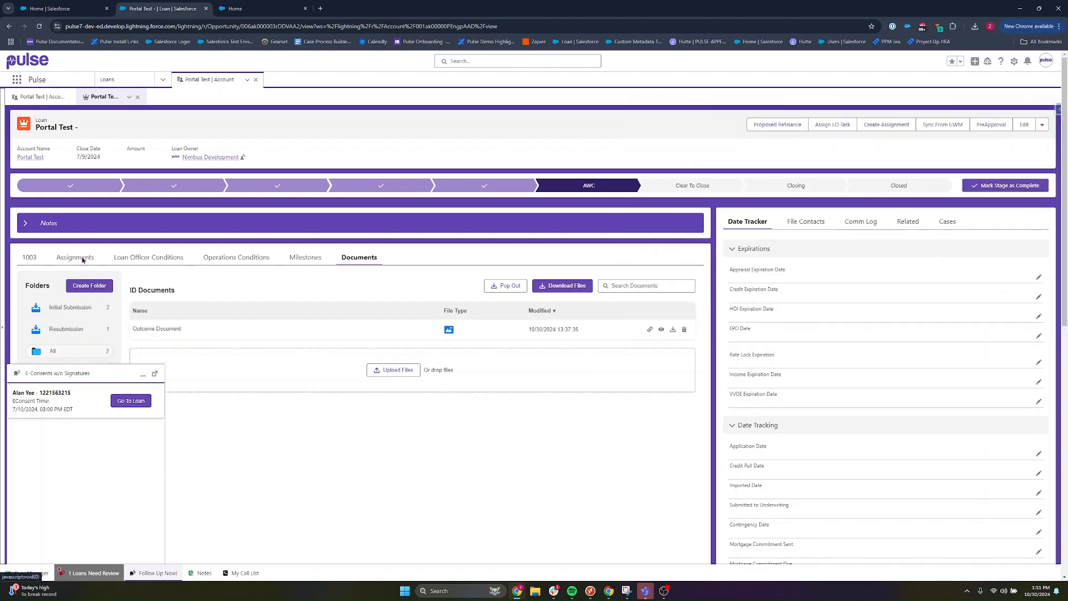
- View the Pay Stub condition and its documents from the loans needing review, and close the review without approving or rejecting it
{"action": "left_click", "coordinate": [143, 375]}
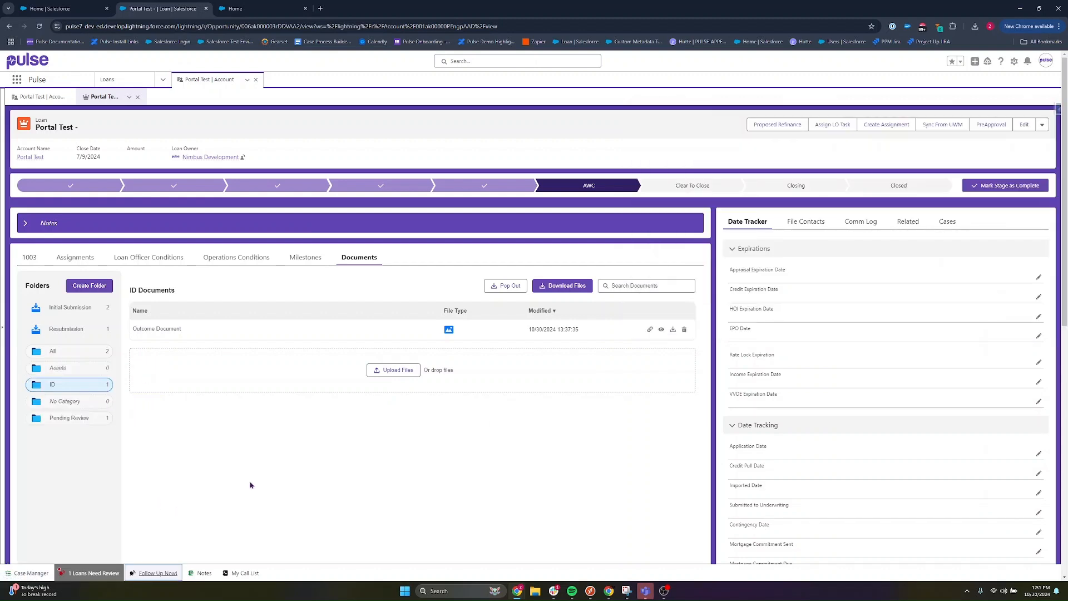
{"action": "scroll", "coordinate": [312, 468], "scroll_direction": "down", "scroll_amount": 2}
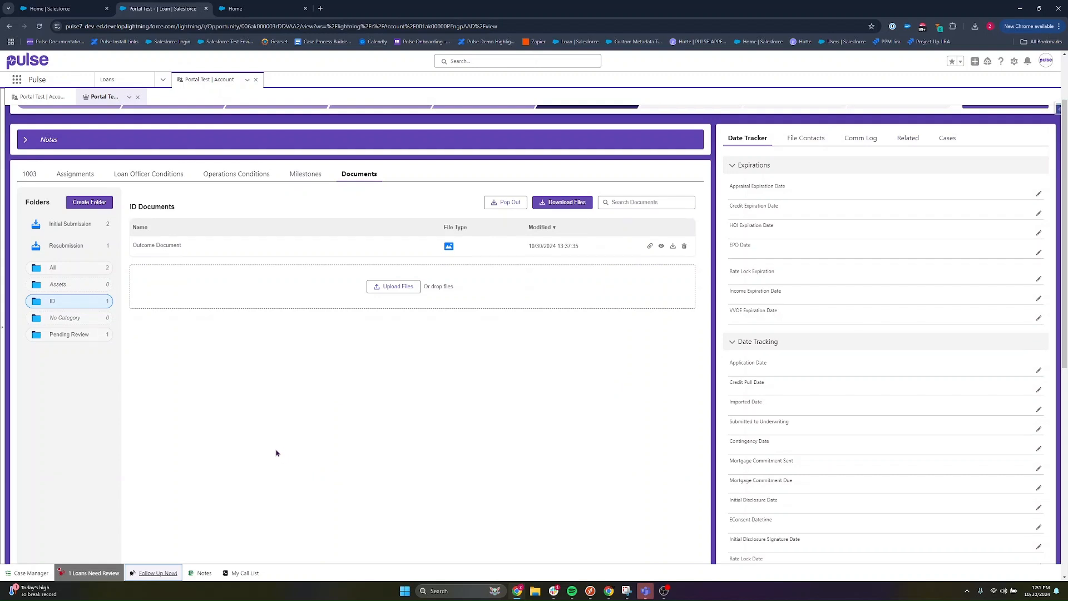
{"action": "left_click", "coordinate": [89, 573]}
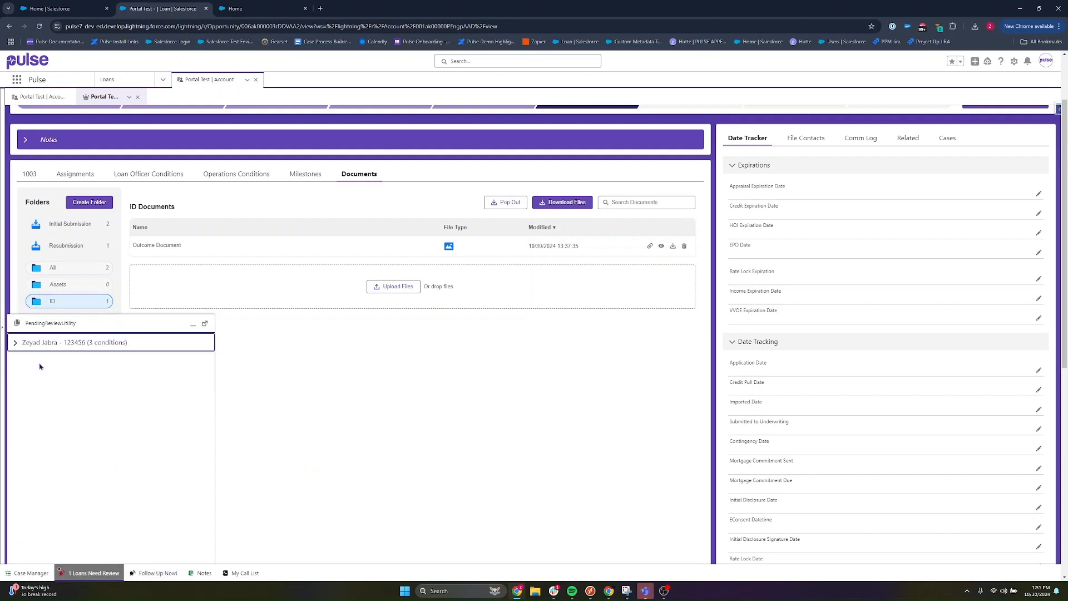
{"action": "left_click", "coordinate": [54, 347]}
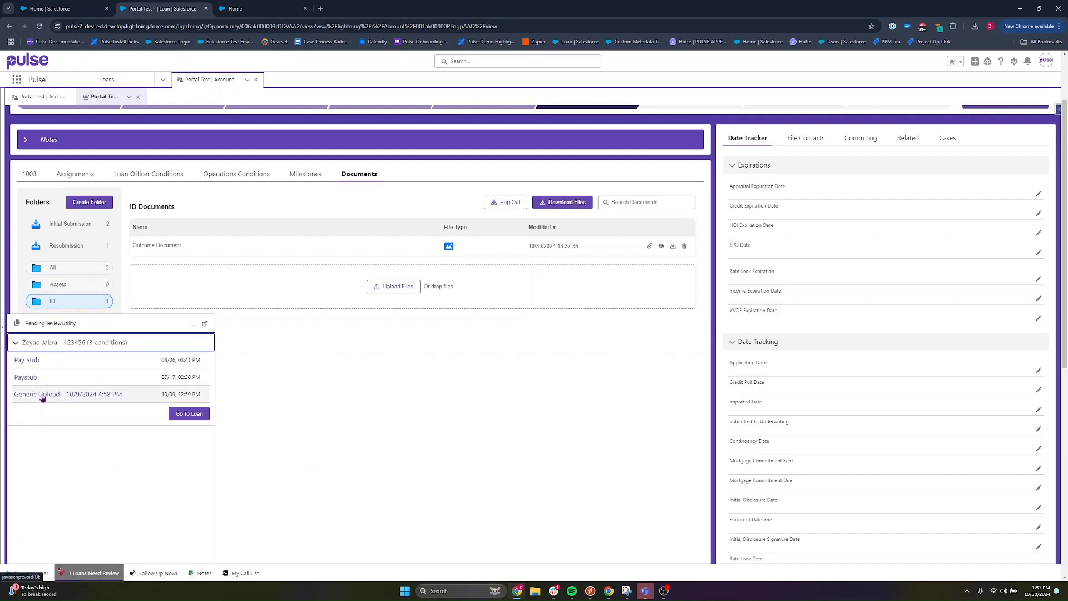
{"action": "left_click", "coordinate": [32, 365]}
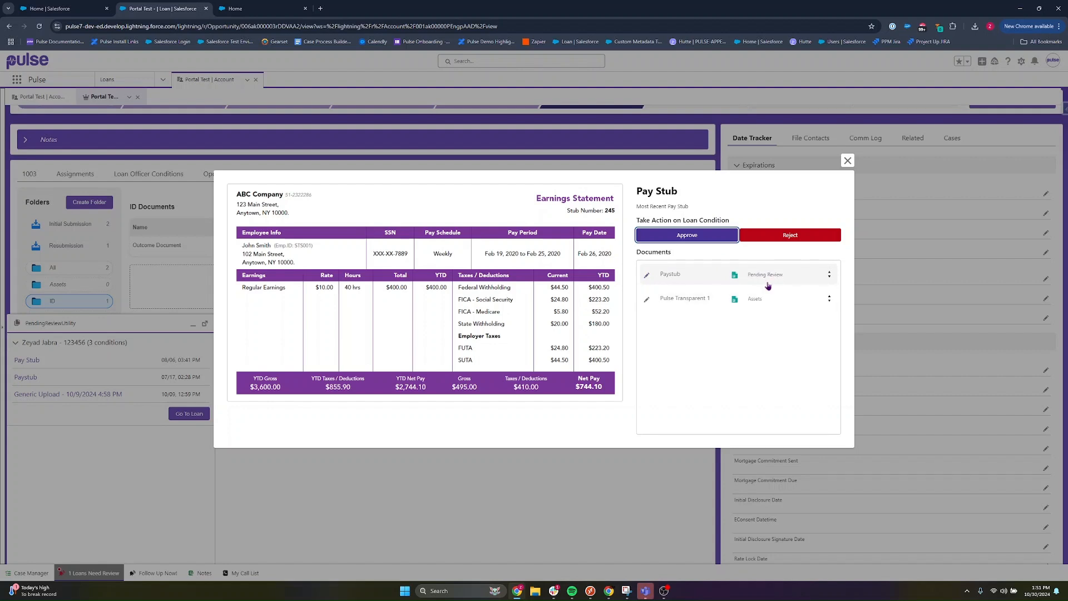
{"action": "left_click", "coordinate": [848, 160]}
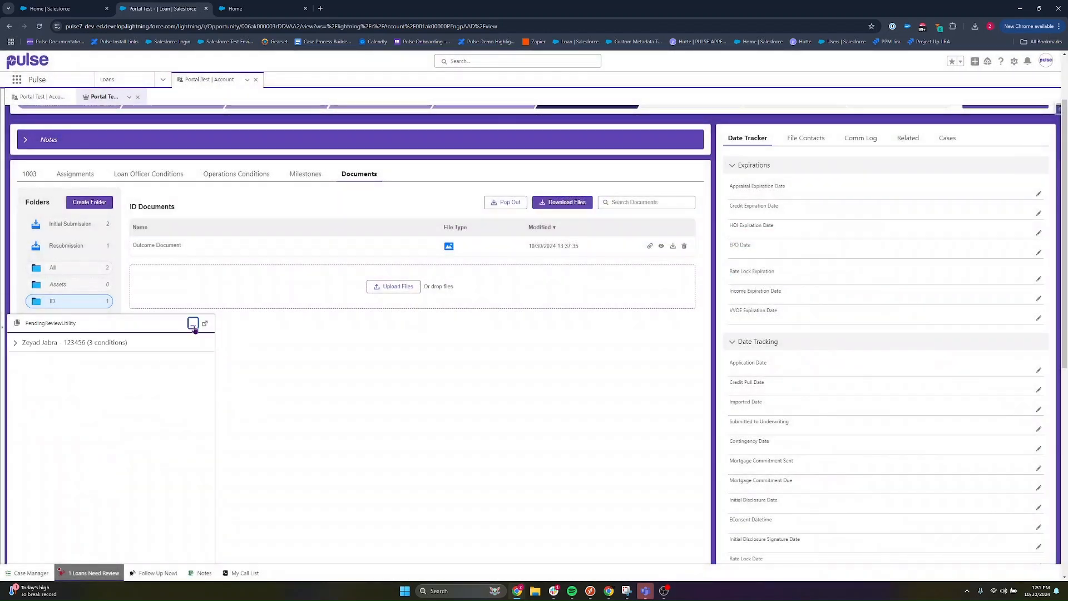
{"action": "left_click", "coordinate": [194, 327]}
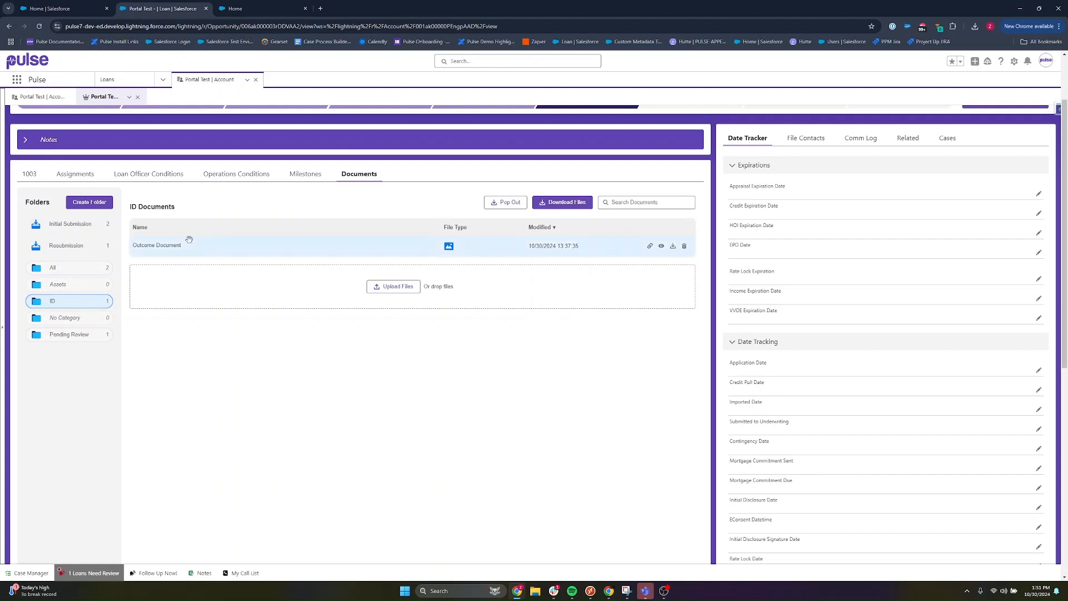
- Create a new document folder named One off folder on the loan
{"action": "left_click", "coordinate": [95, 202]}
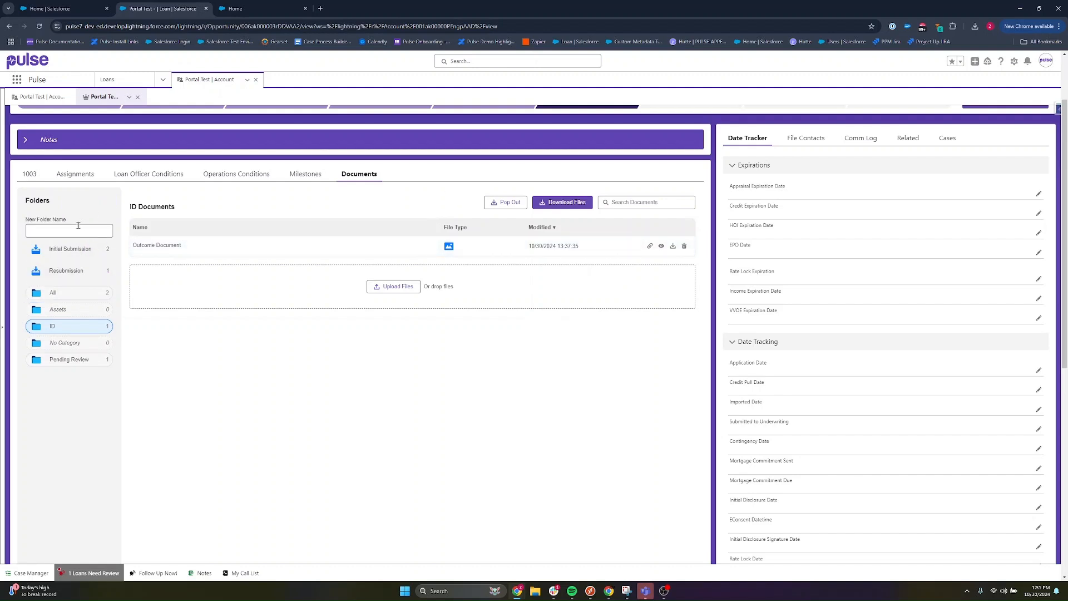
{"action": "left_click", "coordinate": [79, 225]}
{"action": "scroll", "coordinate": [49, 151], "scroll_direction": "up", "scroll_amount": 2}
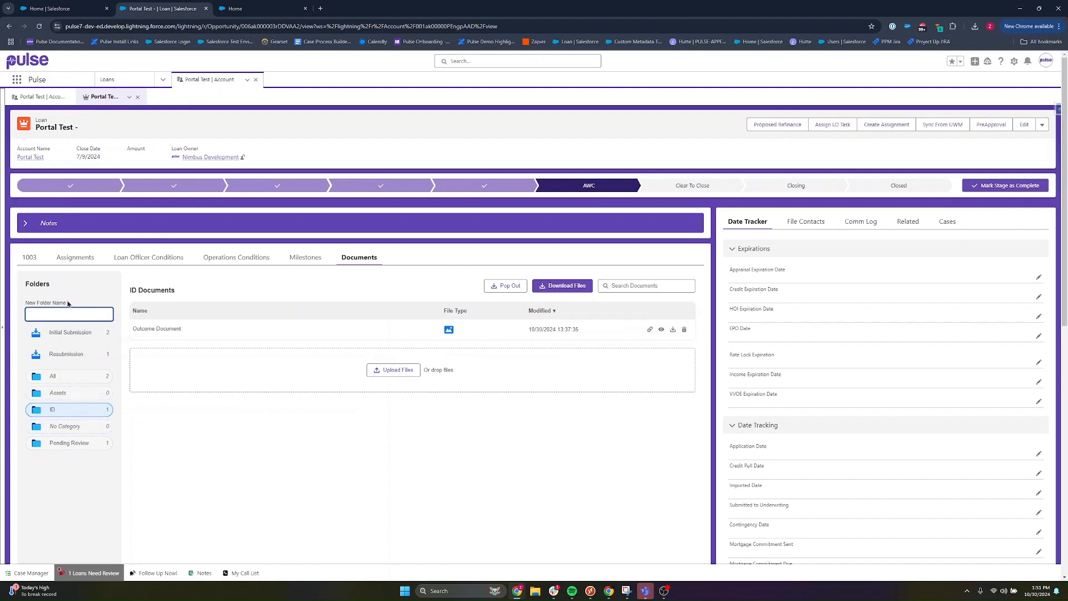
{"action": "type", "text": "One off fo"}
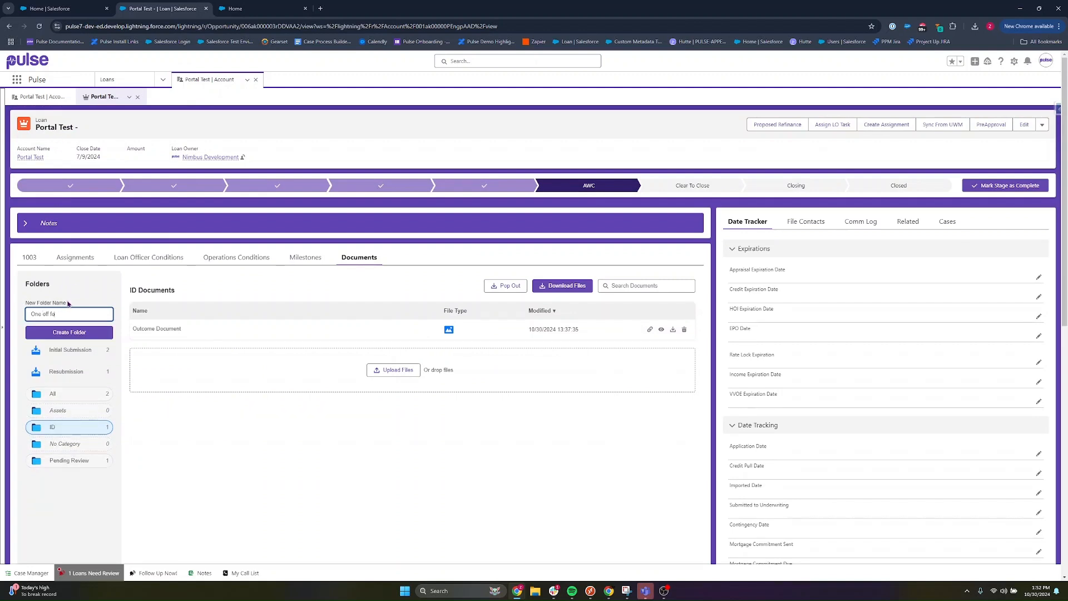
{"action": "left_click", "coordinate": [69, 332]}
- Show the loan's Resubmission documents and move the Logo file into One off folder
{"action": "scroll", "coordinate": [84, 334], "scroll_direction": "down", "scroll_amount": 1}
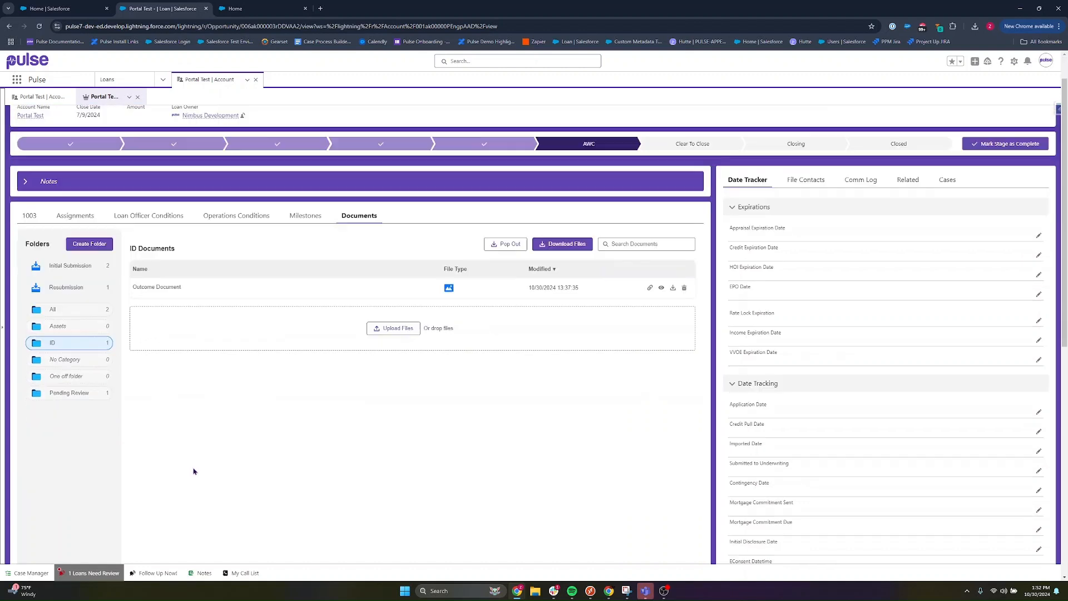
{"action": "left_click", "coordinate": [73, 289]}
{"action": "left_click_drag", "start_coordinate": [120, 292], "coordinate": [71, 376]}
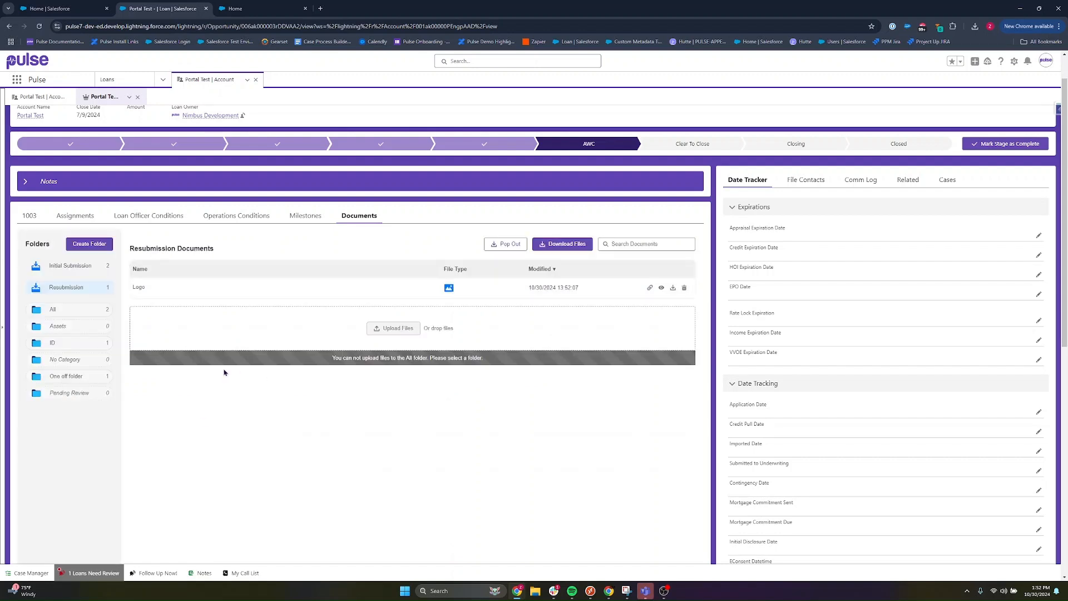
- Pop out the loan's document manager into its own browser tab and minimize the E-Consents w/o Signatures utility
{"action": "scroll", "coordinate": [233, 352], "scroll_direction": "up", "scroll_amount": 1}
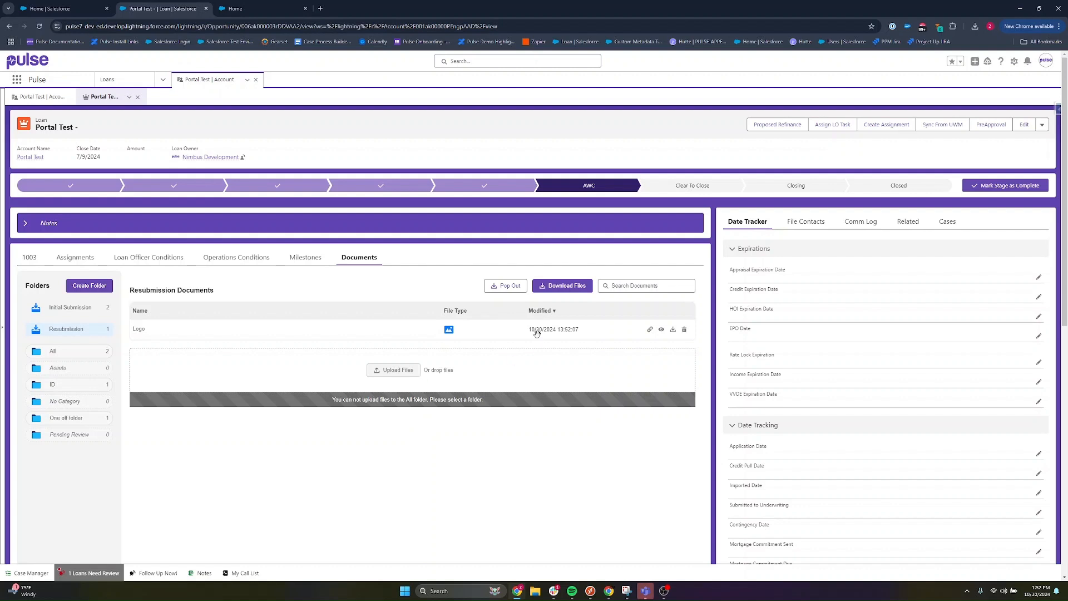
{"action": "left_click", "coordinate": [498, 286]}
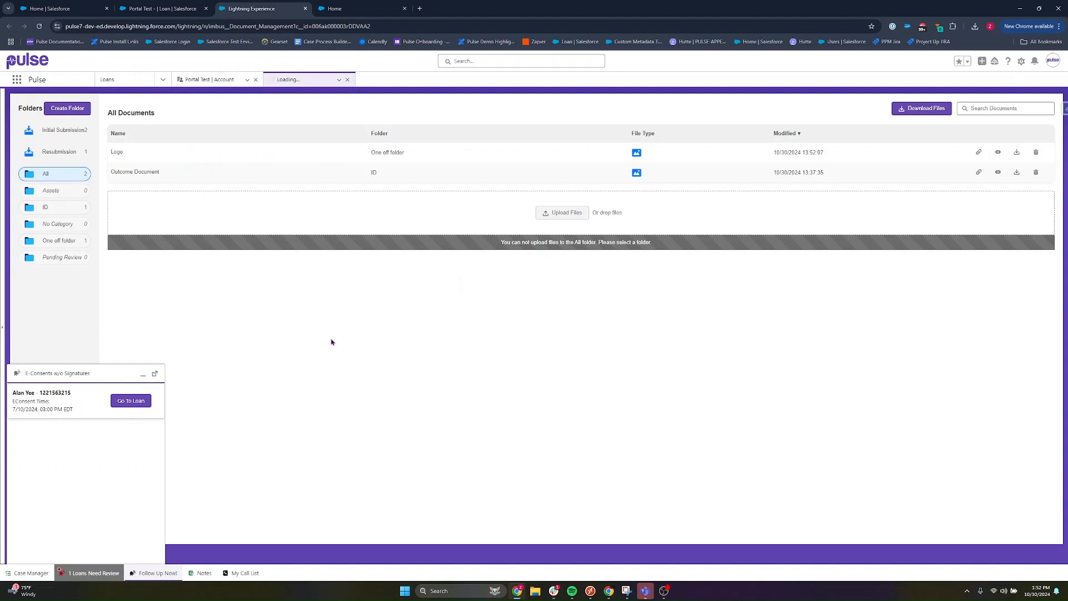
{"action": "left_click", "coordinate": [143, 373]}
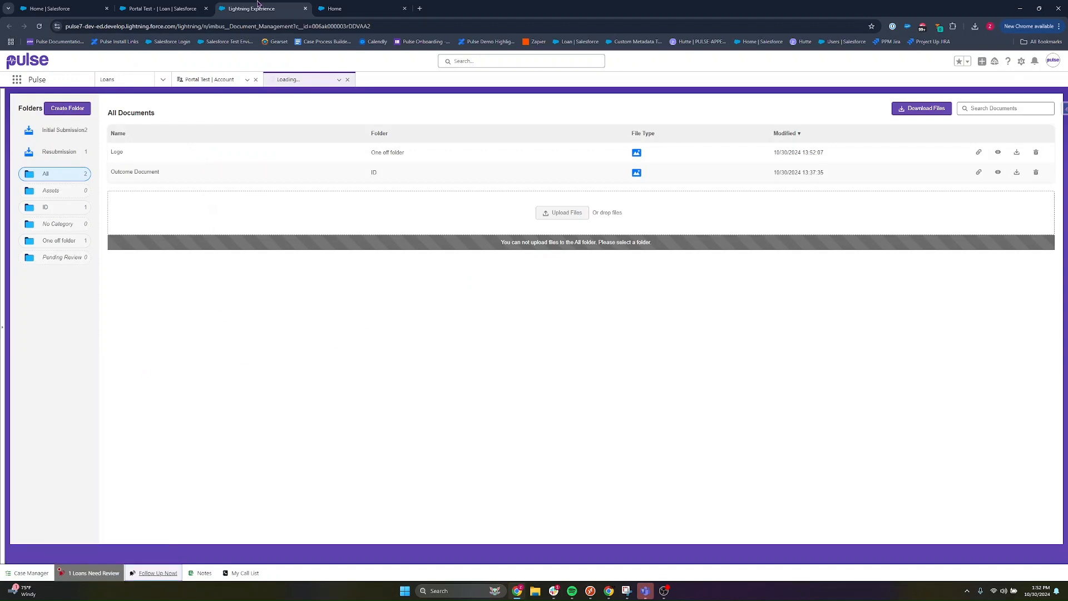
{"action": "left_click", "coordinate": [162, 13]}
{"action": "left_click", "coordinate": [256, 9]}
- Examine Outcome Document's linked conditions, filename, folder and preview in the popped-out document manager, and close its details
{"action": "left_click", "coordinate": [231, 178]}
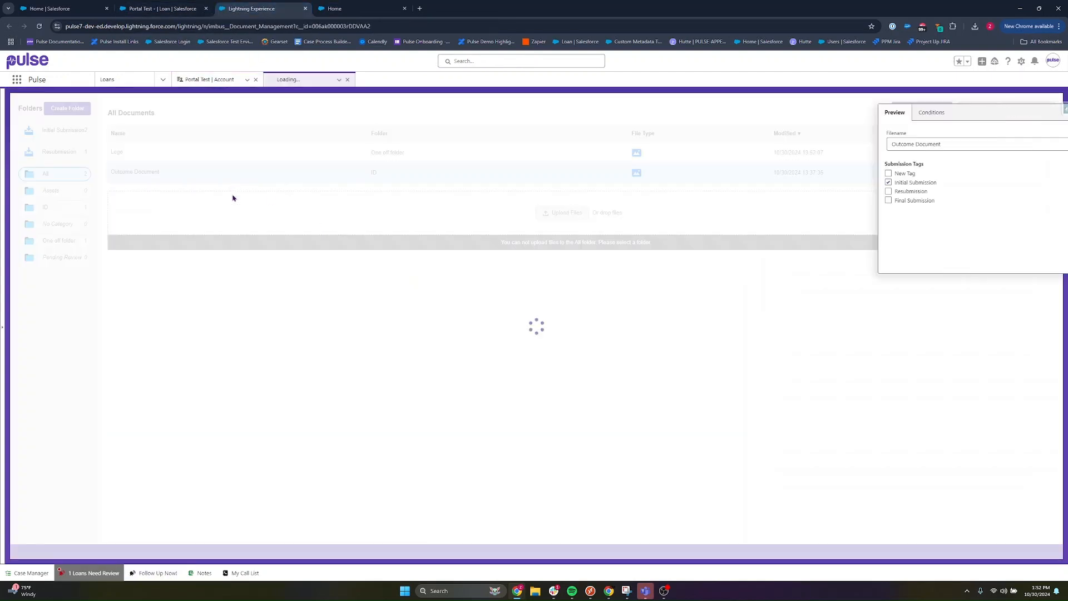
{"action": "left_click", "coordinate": [694, 113]}
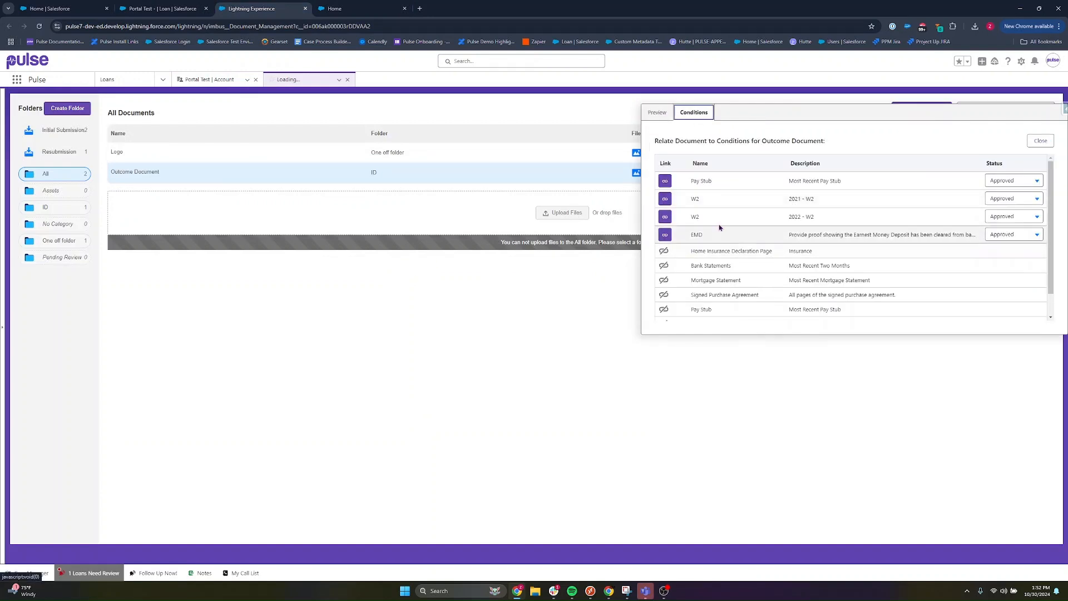
{"action": "left_click", "coordinate": [658, 115]}
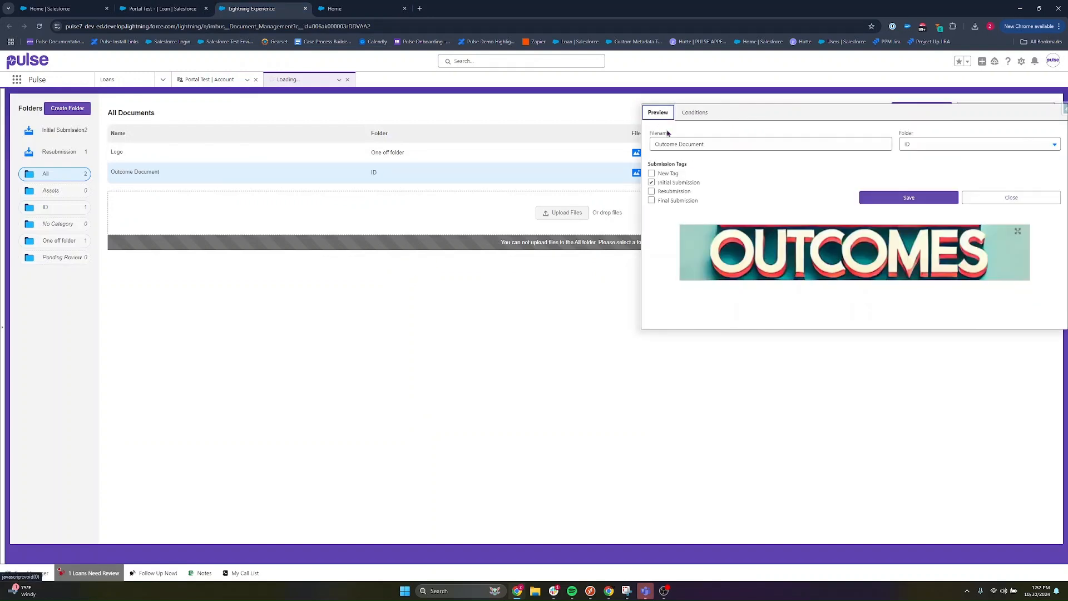
{"action": "triple_click", "coordinate": [715, 146]}
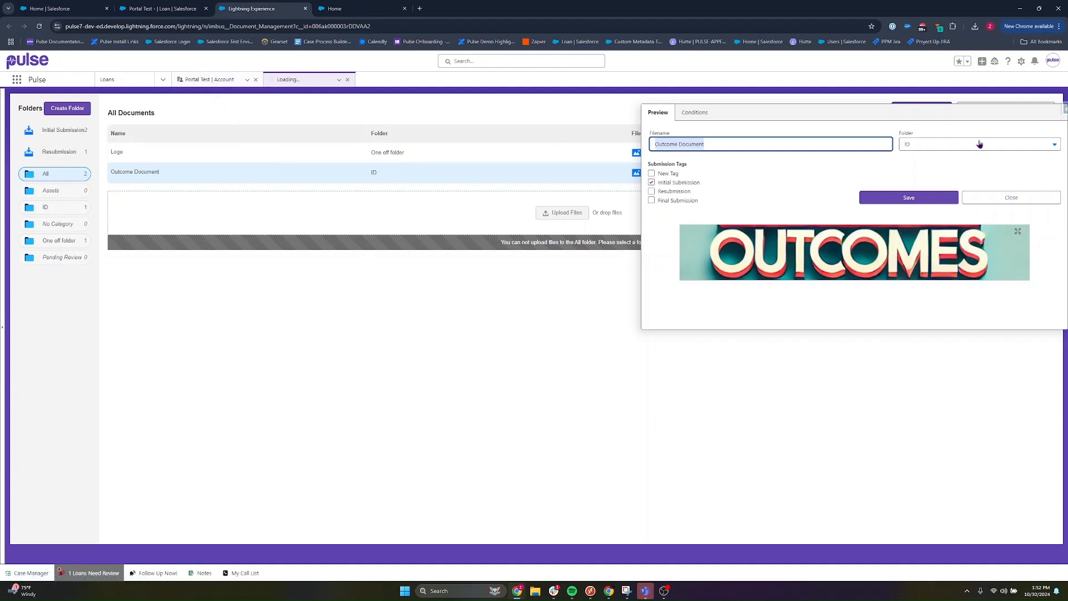
{"action": "left_click", "coordinate": [992, 198]}
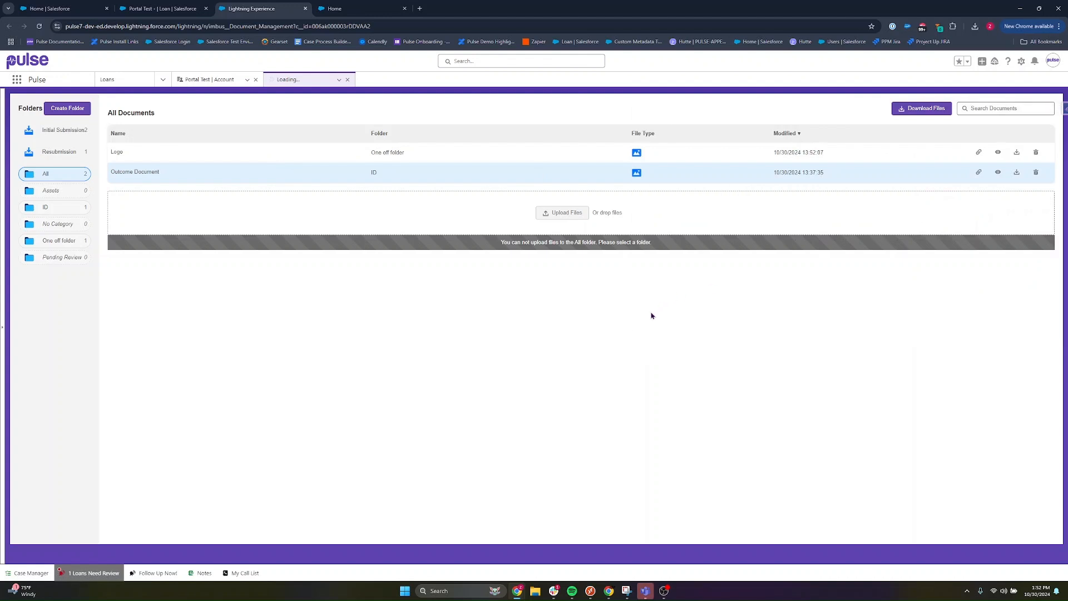